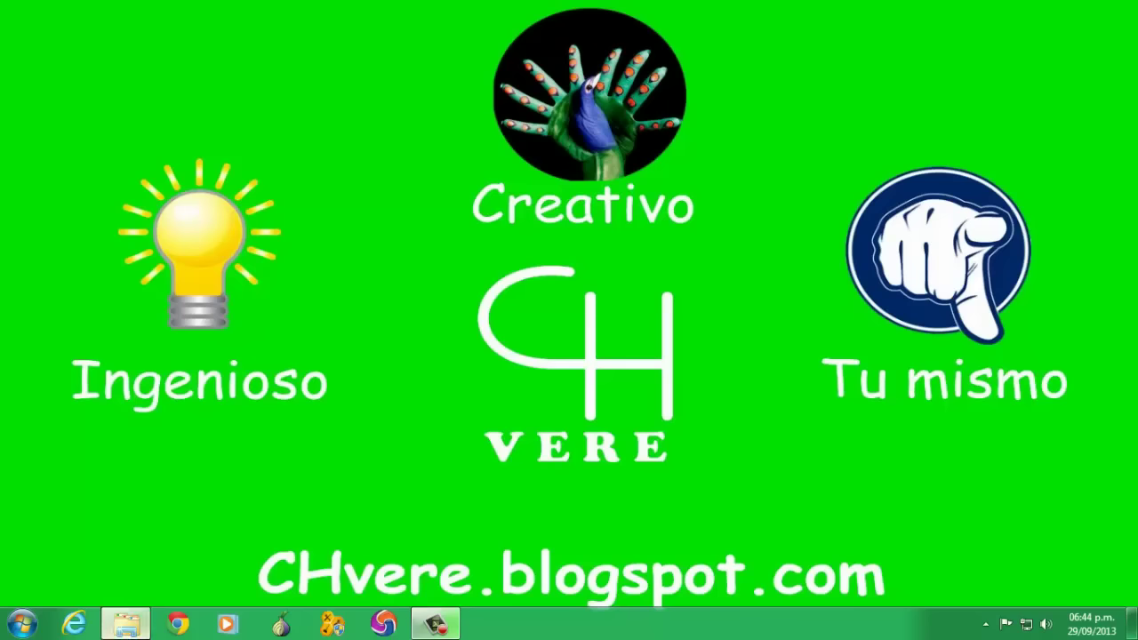
Step: Open ReciboOriginal.jpg from the Imágenes library in Windows Photo Viewer
left_click(125, 623)
double_click(735, 174)
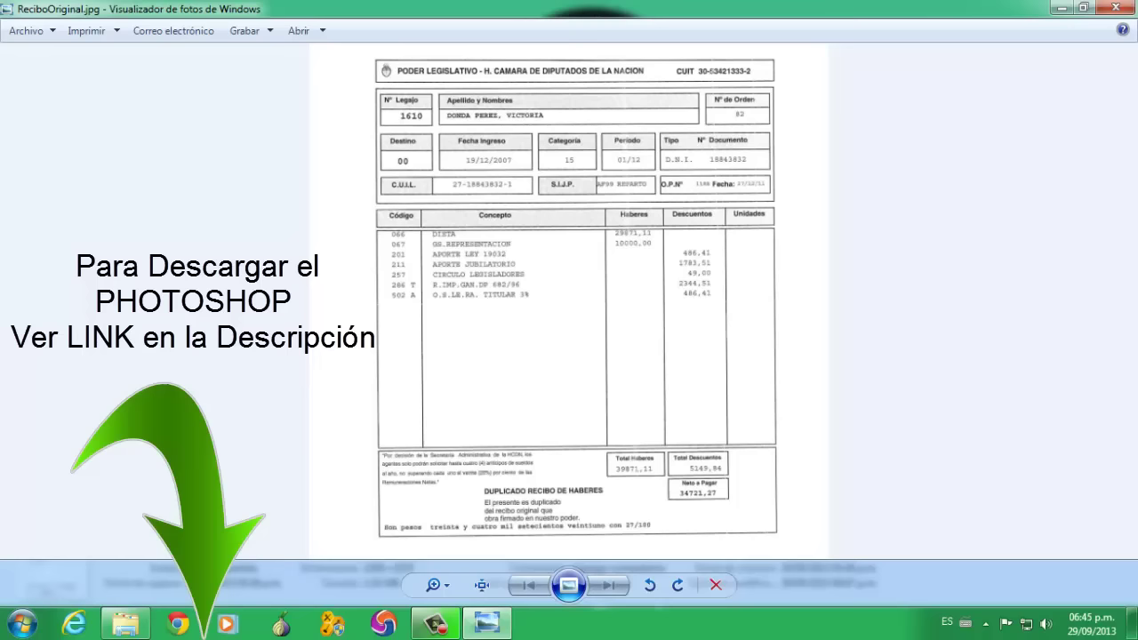
Step: Close Photo Viewer, launch Photoshop CS5 from the Start menu, and bring the Imágenes library back
key("alt+F4")
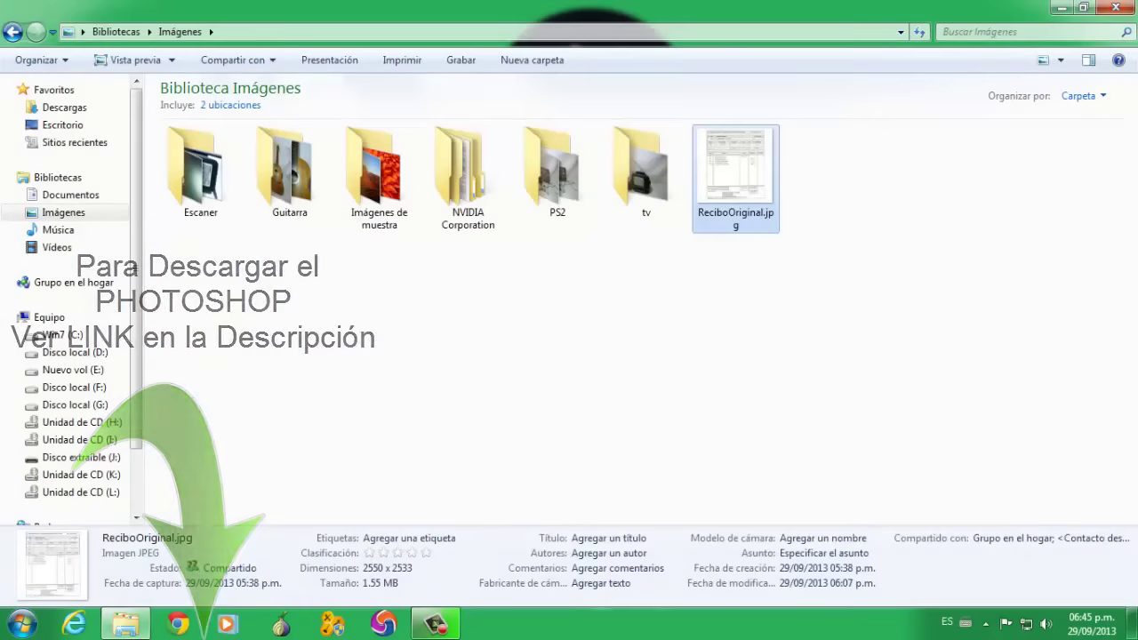
left_click(22, 623)
left_click(89, 423)
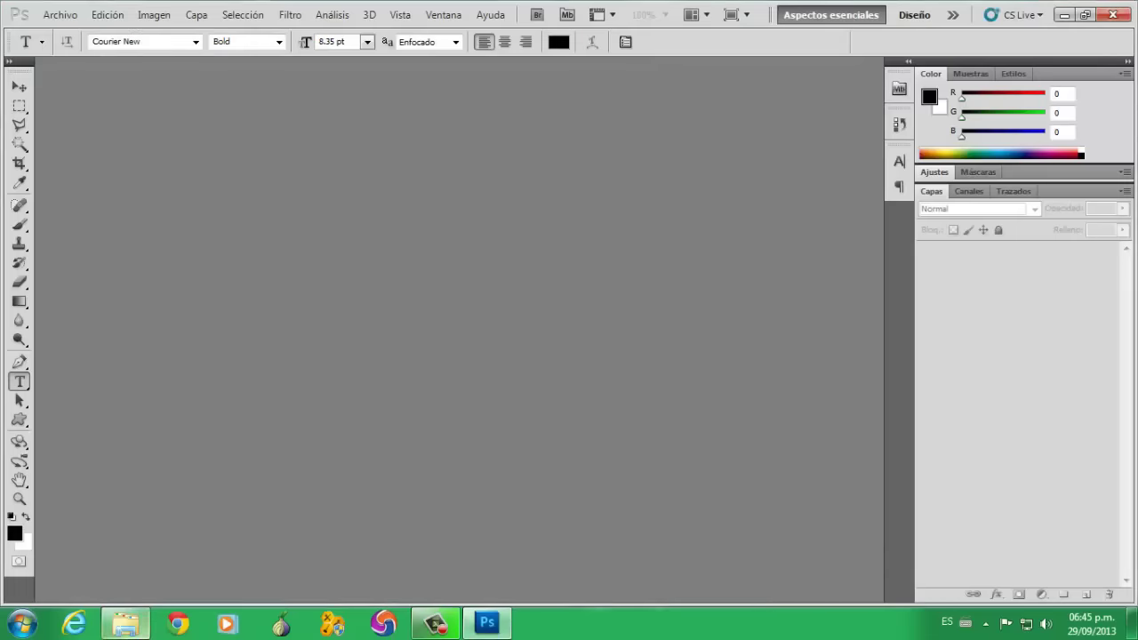
left_click(125, 624)
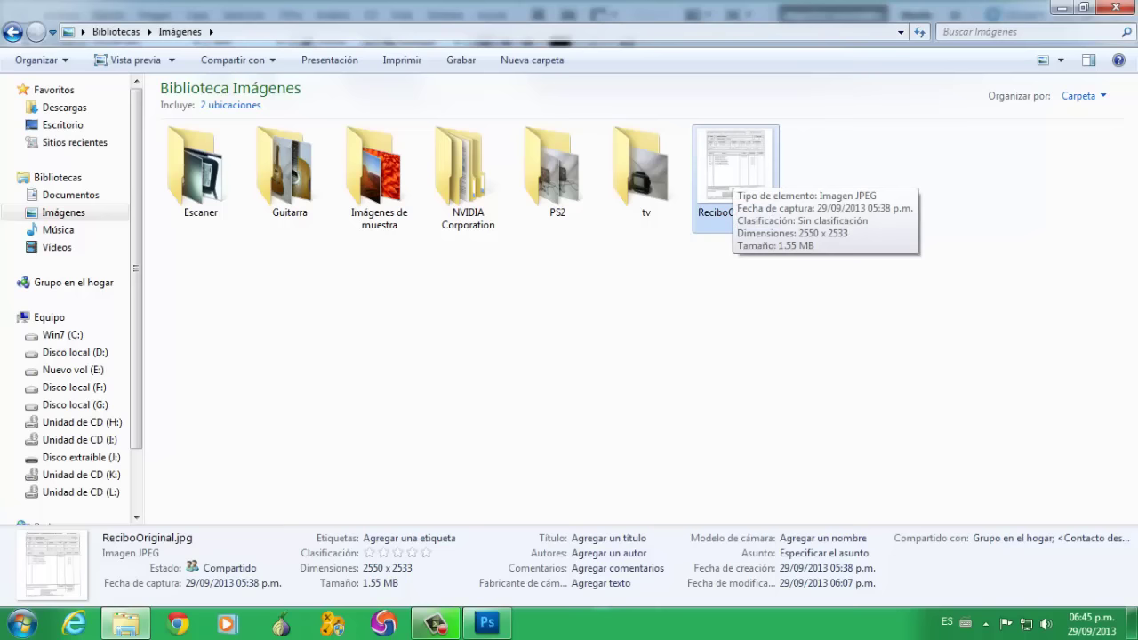
Step: Open ReciboOriginal.jpg in Photoshop without a colour profile, fit it on screen, and duplicate the Fondo layer
left_click_drag(735, 178, 498, 425)
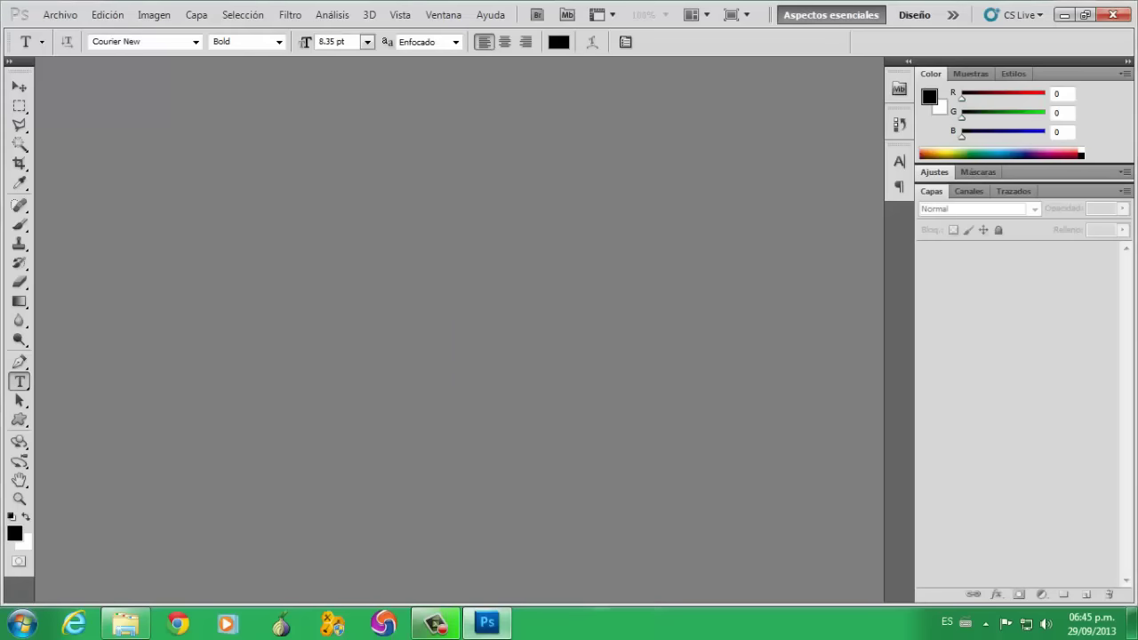
key("Return")
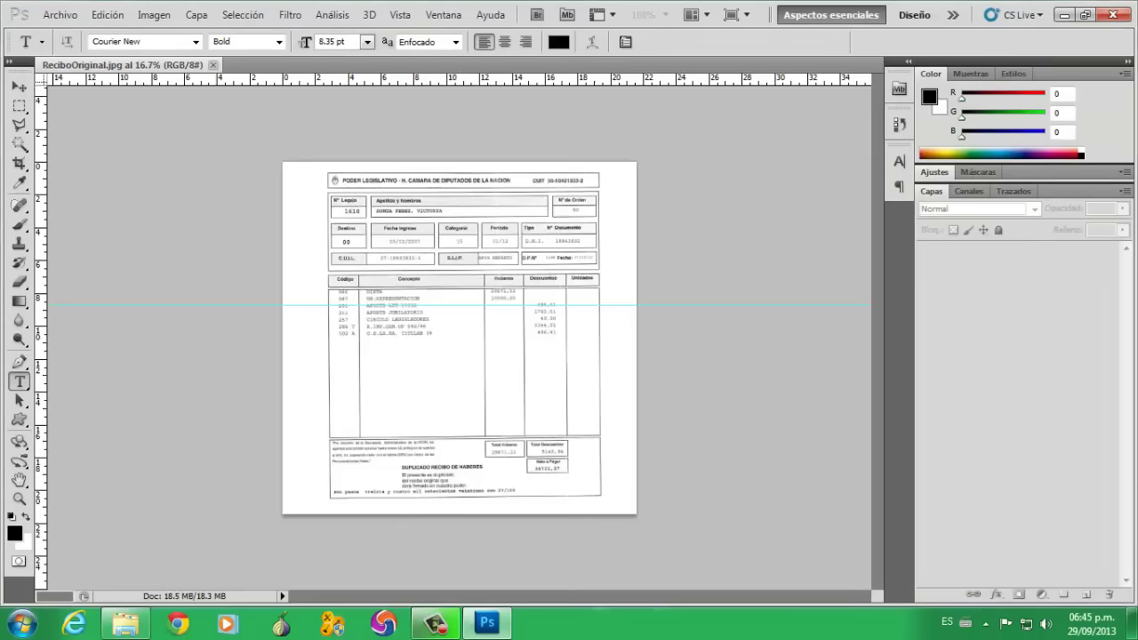
key("v")
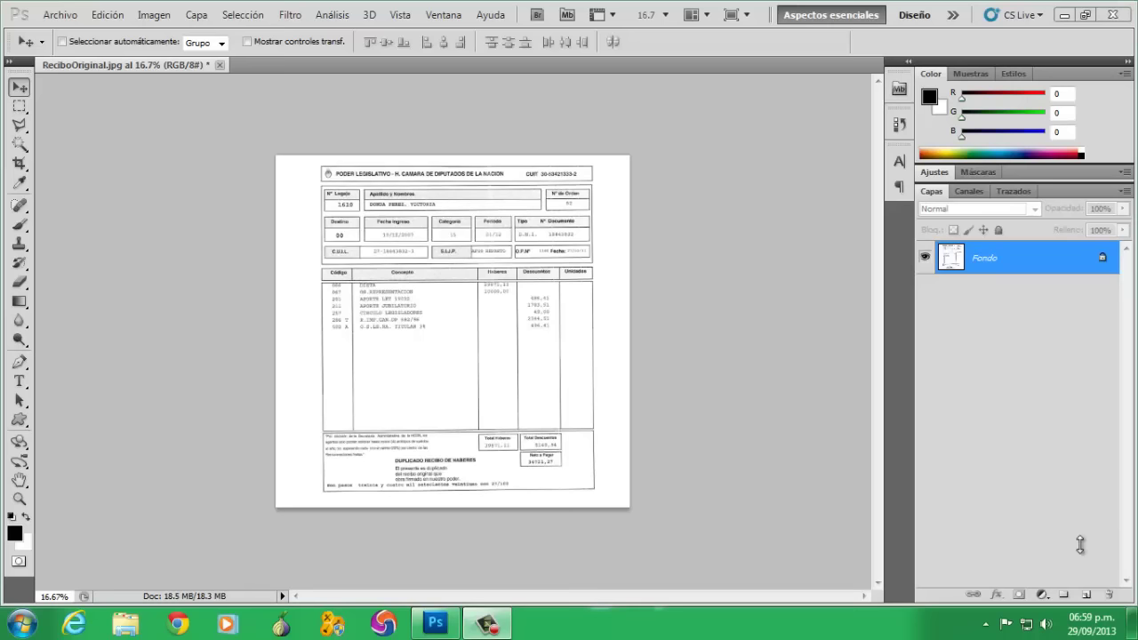
key("ctrl+0")
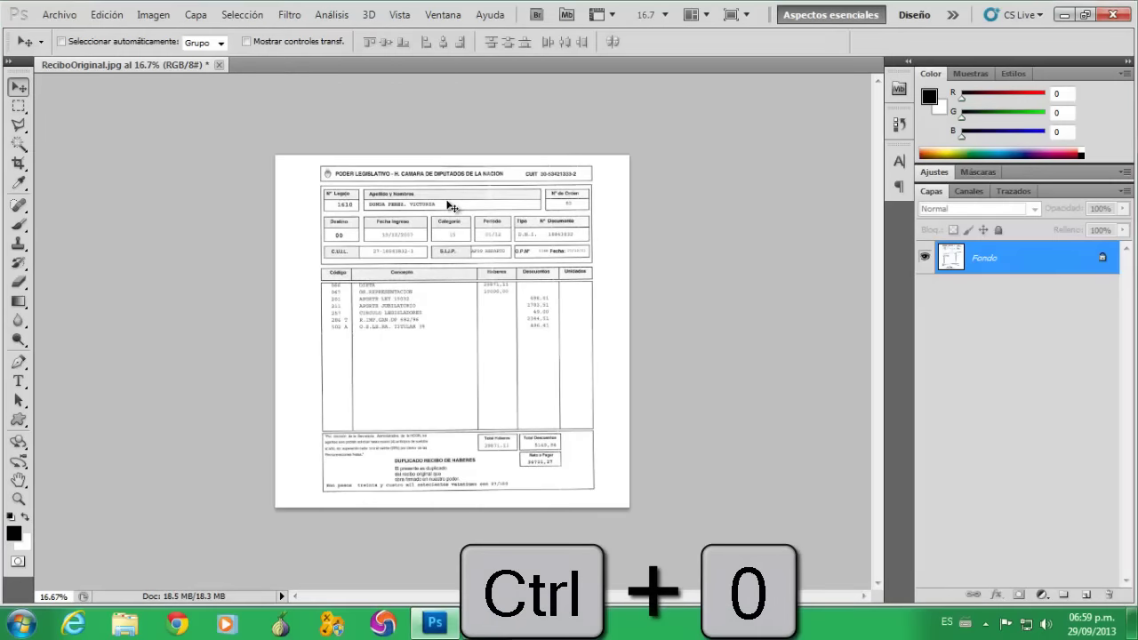
key("ctrl+0")
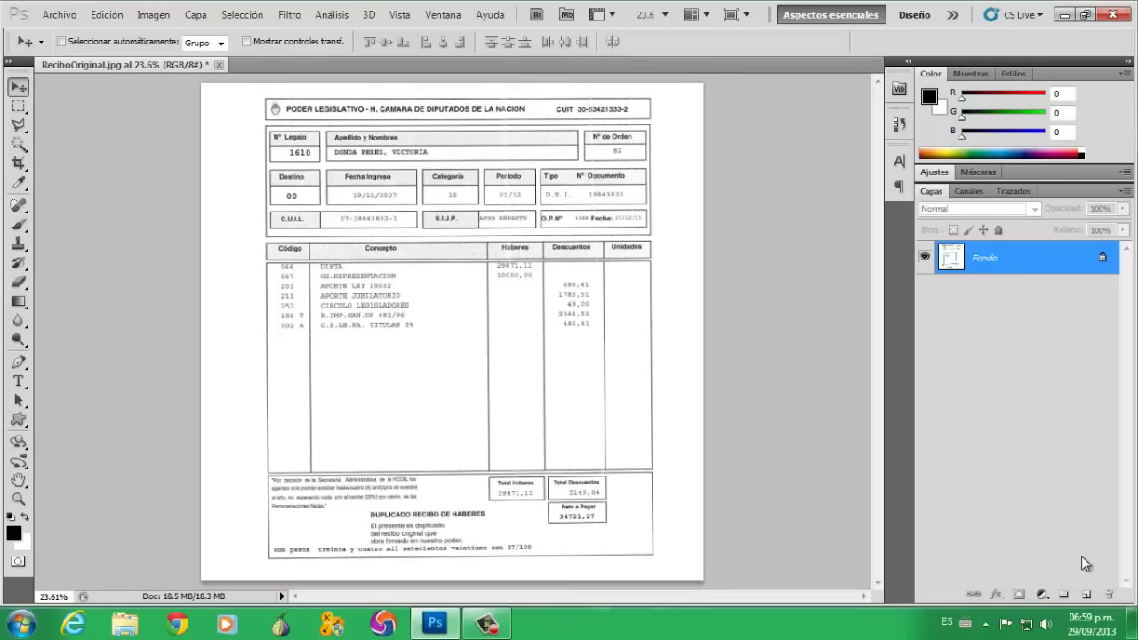
left_click_drag(1010, 264, 1023, 345)
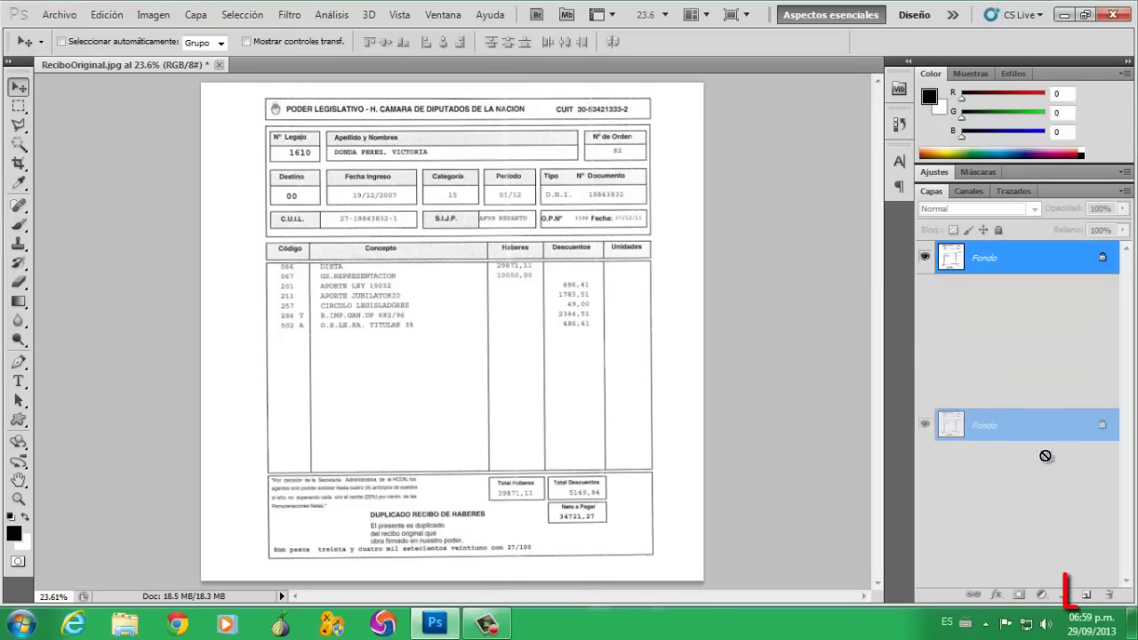
left_click_drag(1024, 345, 1089, 593)
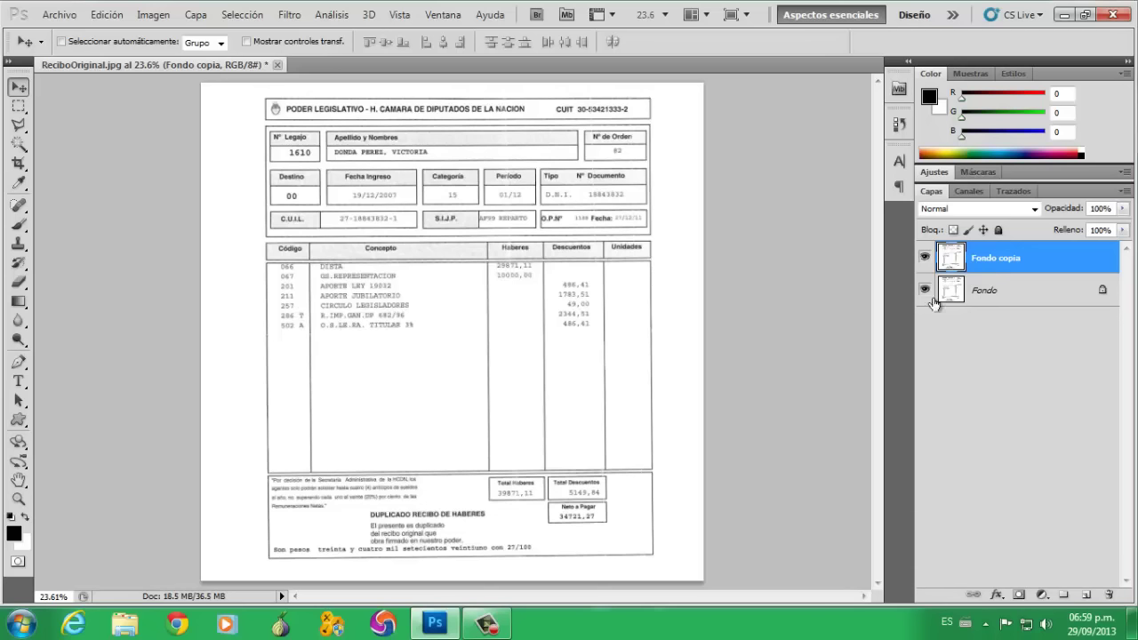
Step: Turn on rulers via Vista > Reglas and drag a horizontal guide to the name row
left_click(402, 17)
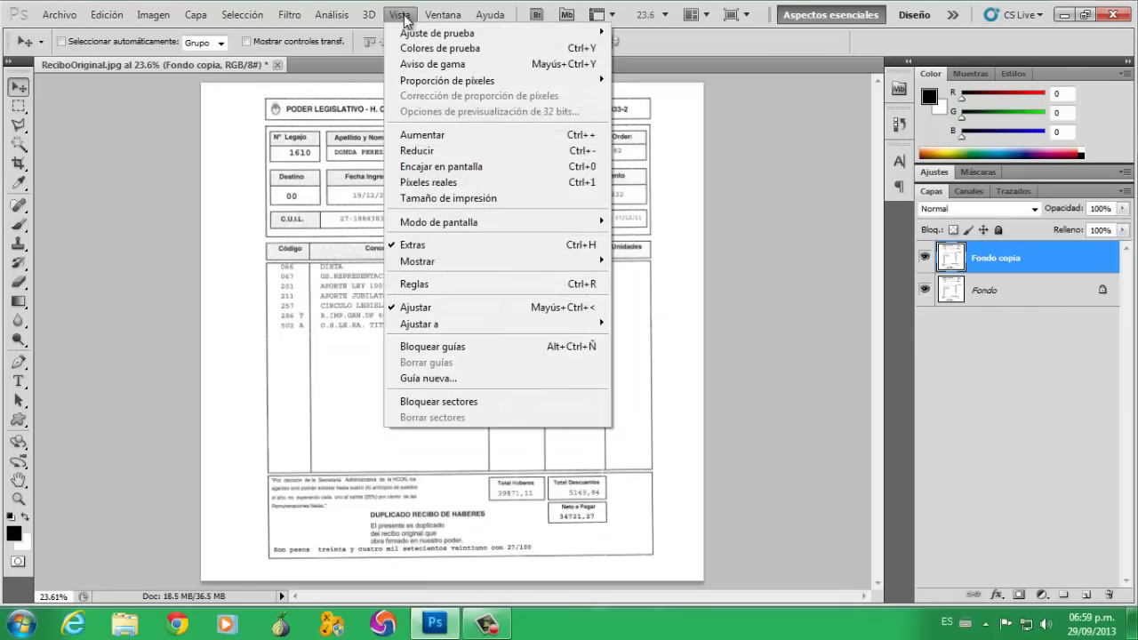
left_click(446, 283)
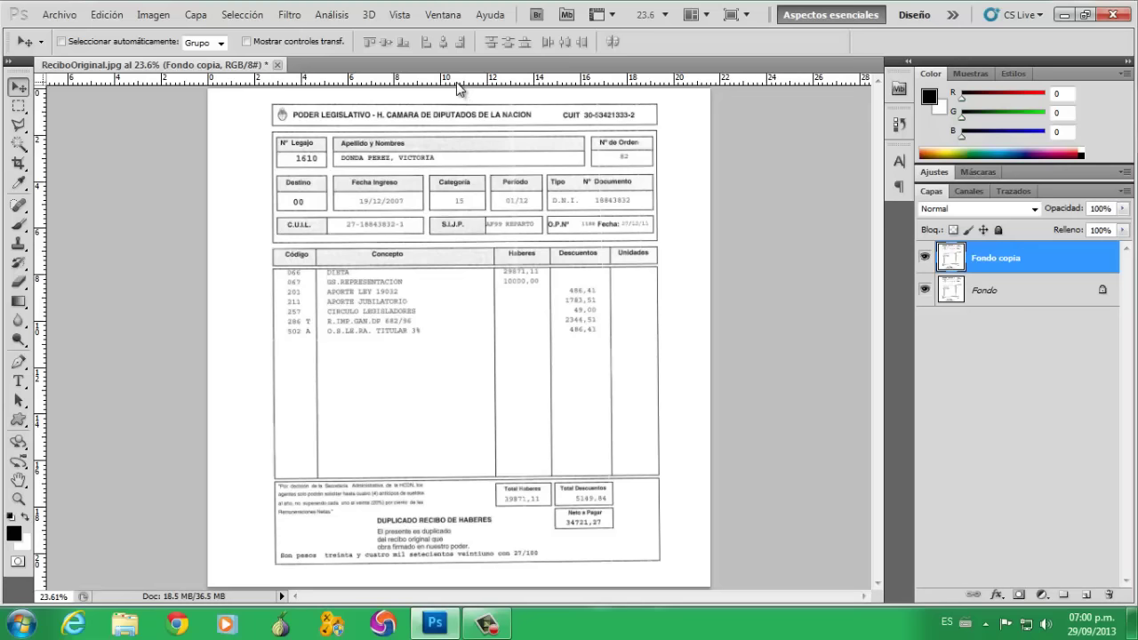
mouse_move(458, 86)
left_mouse_down()
mouse_move(456, 163)
mouse_move(435, 158)
left_mouse_up()
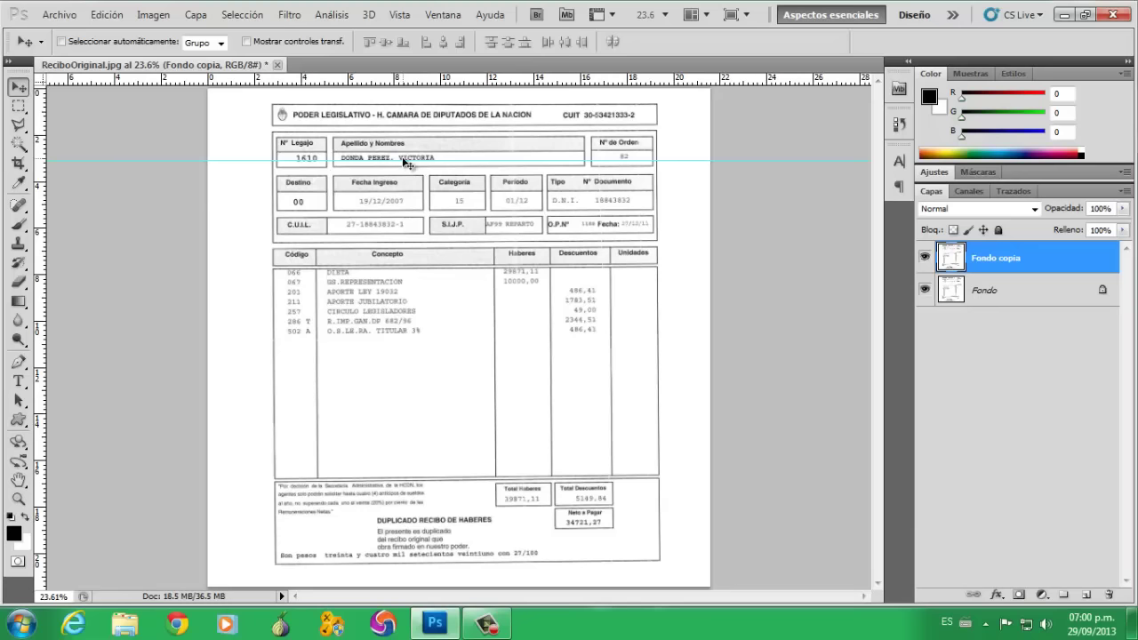
Step: Zoom in on the name field and nudge the guide up onto the name's baseline
key("alt")
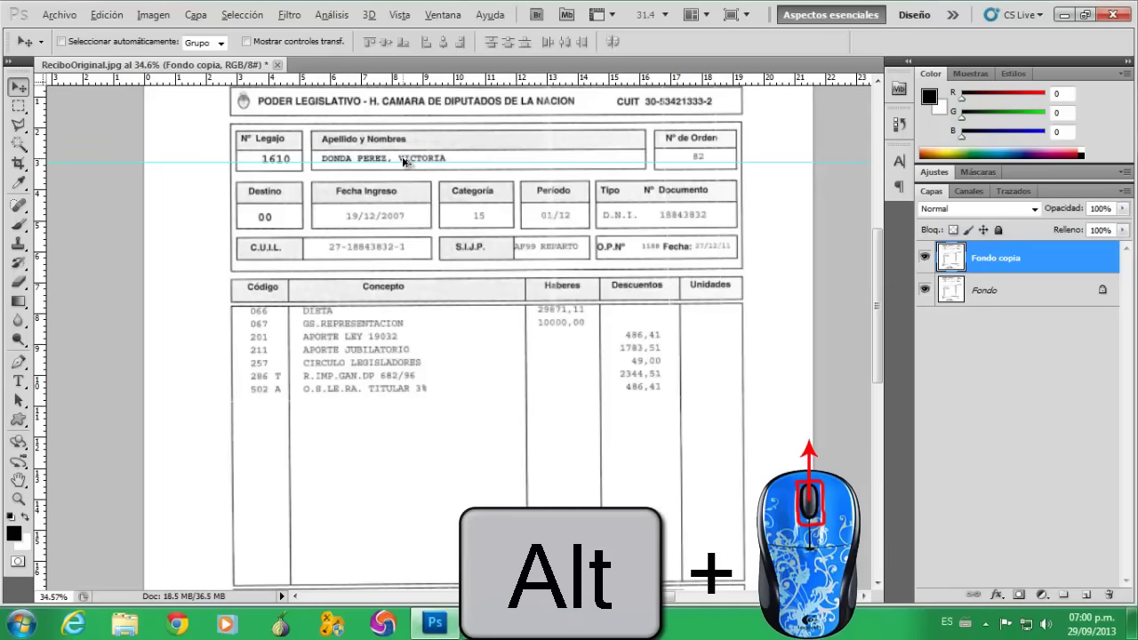
scroll(405, 161, "up", 2)
scroll(414, 163, "up", 2)
scroll(444, 169, "up", 2)
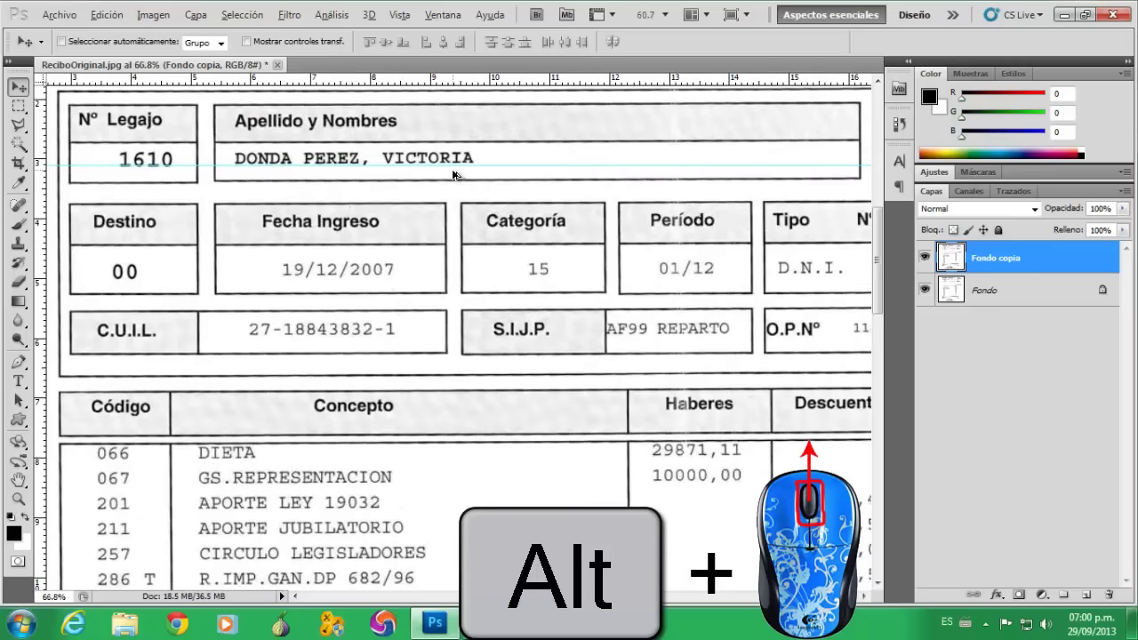
scroll(451, 178, "up", 2)
scroll(436, 182, "up", 2)
scroll(326, 223, "up", 1)
scroll(311, 236, "up", 2)
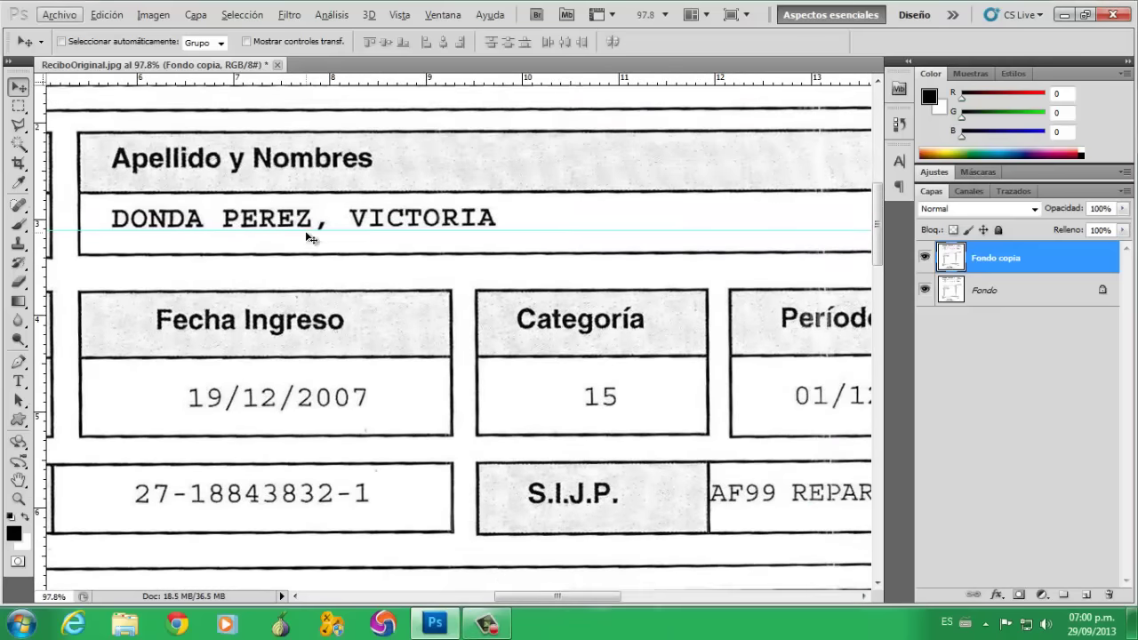
scroll(350, 255, "up", 1)
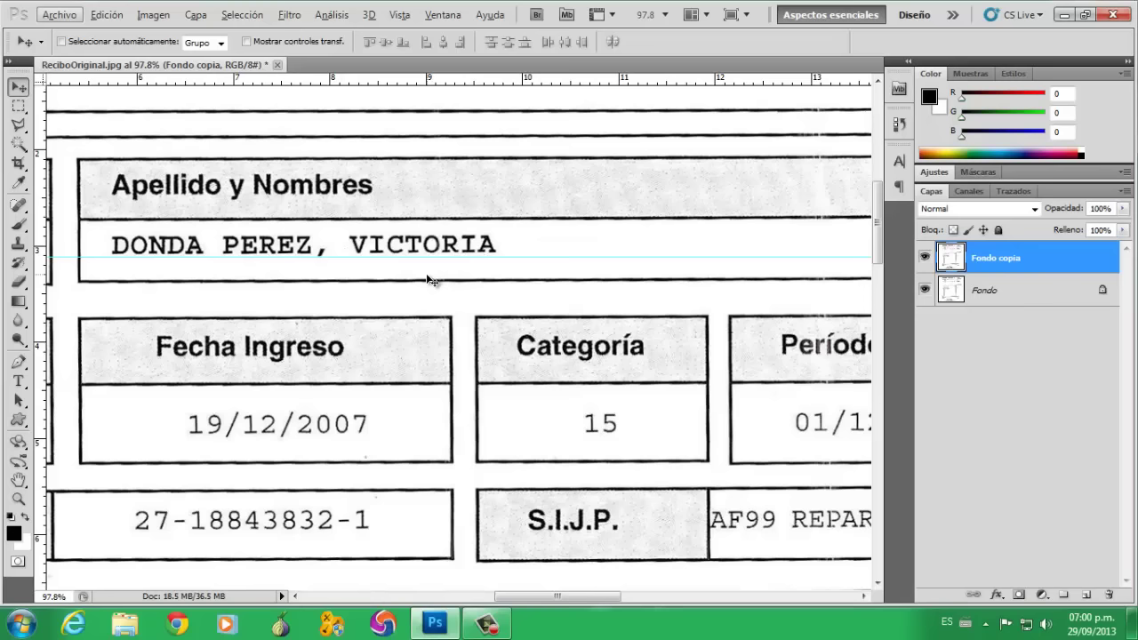
left_click(454, 257)
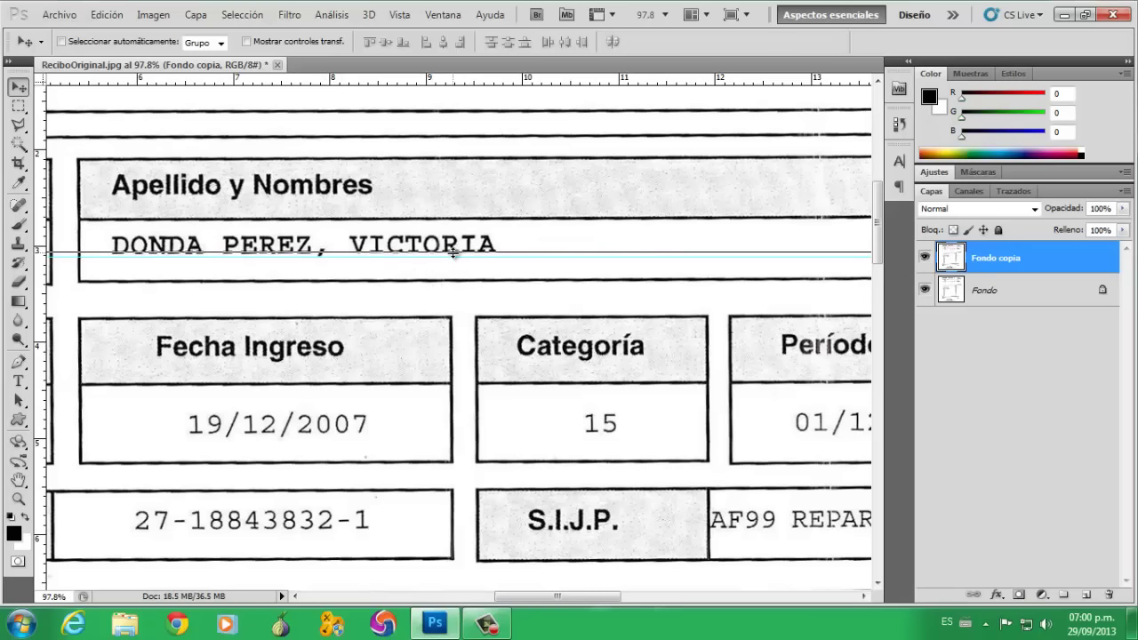
left_click_drag(453, 257, 453, 255)
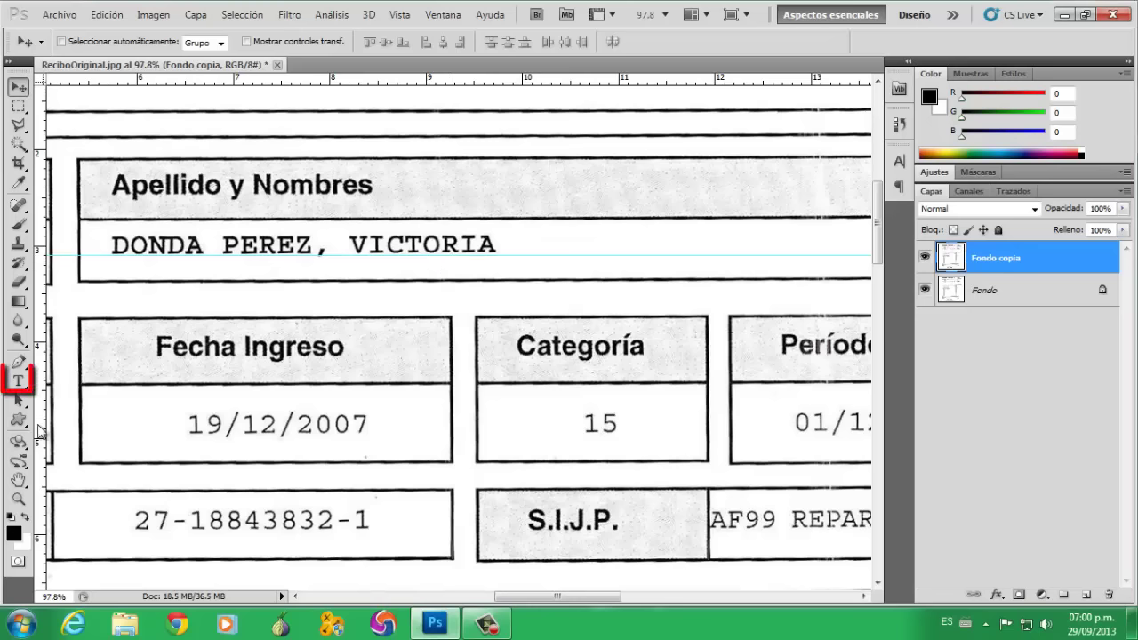
Step: Start a new text layer with the Type tool just after the printed name
key("t")
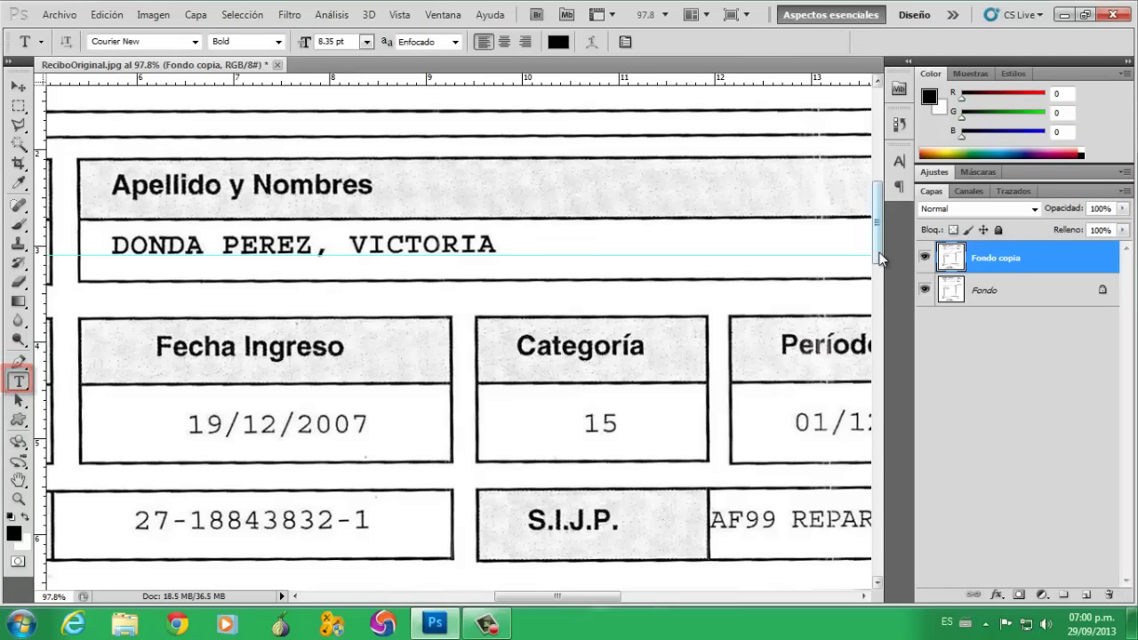
mouse_move(877, 252)
left_mouse_down()
mouse_move(869, 256)
mouse_move(877, 246)
left_mouse_up()
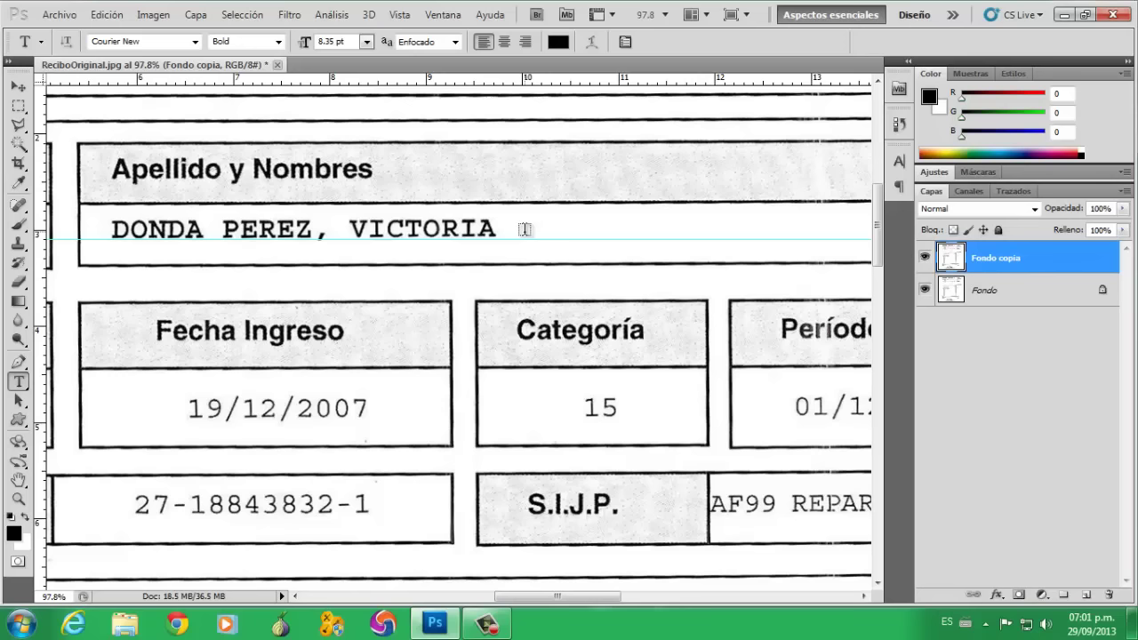
left_click(524, 229)
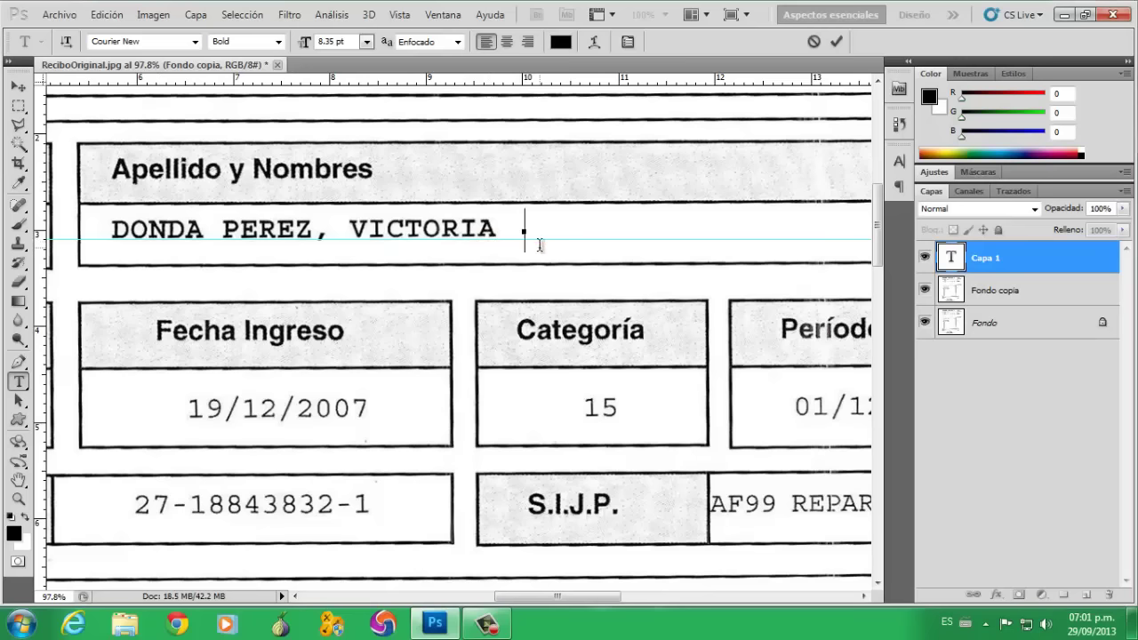
Step: Type a placeholder 'A' after the name, move it closer, and reselect it for editing
type("A")
left_click(17, 86)
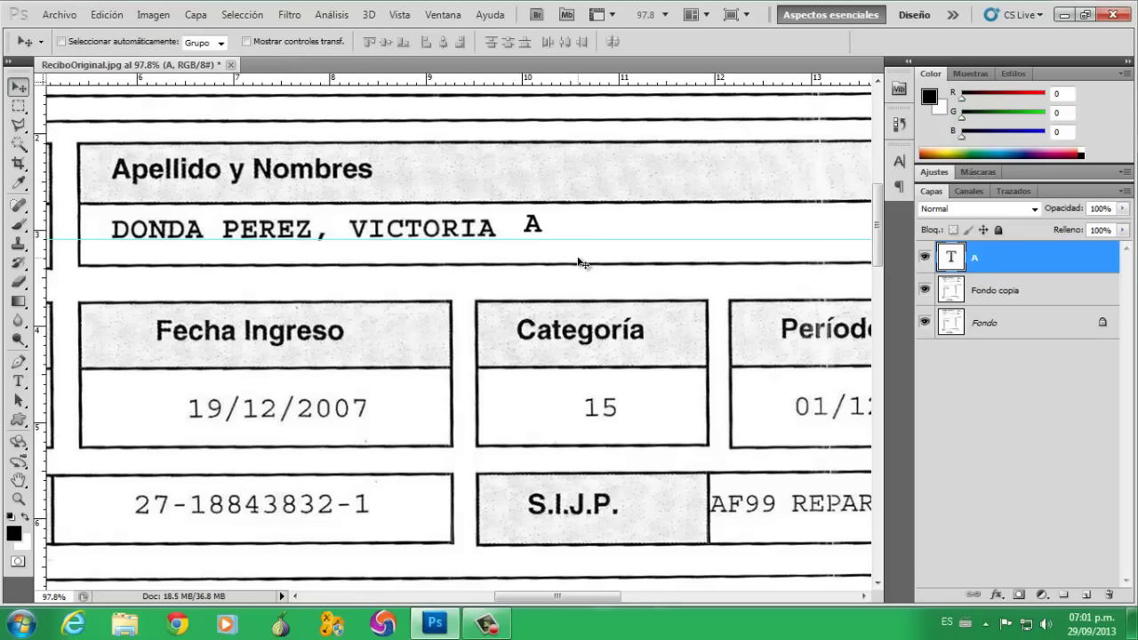
left_click_drag(540, 232, 522, 229)
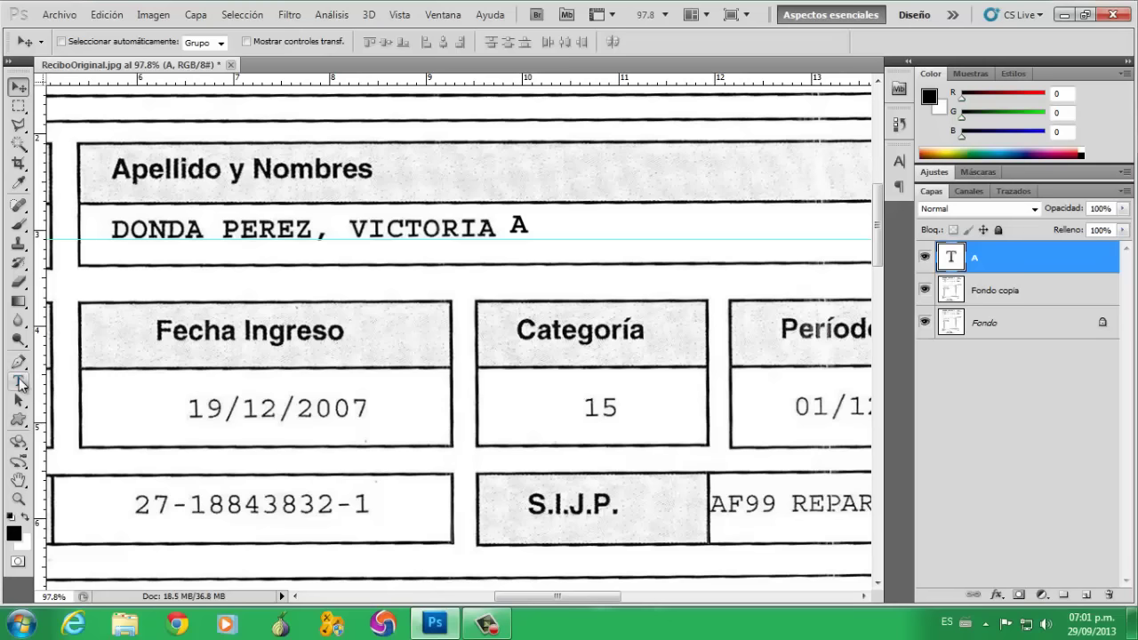
left_click(18, 380)
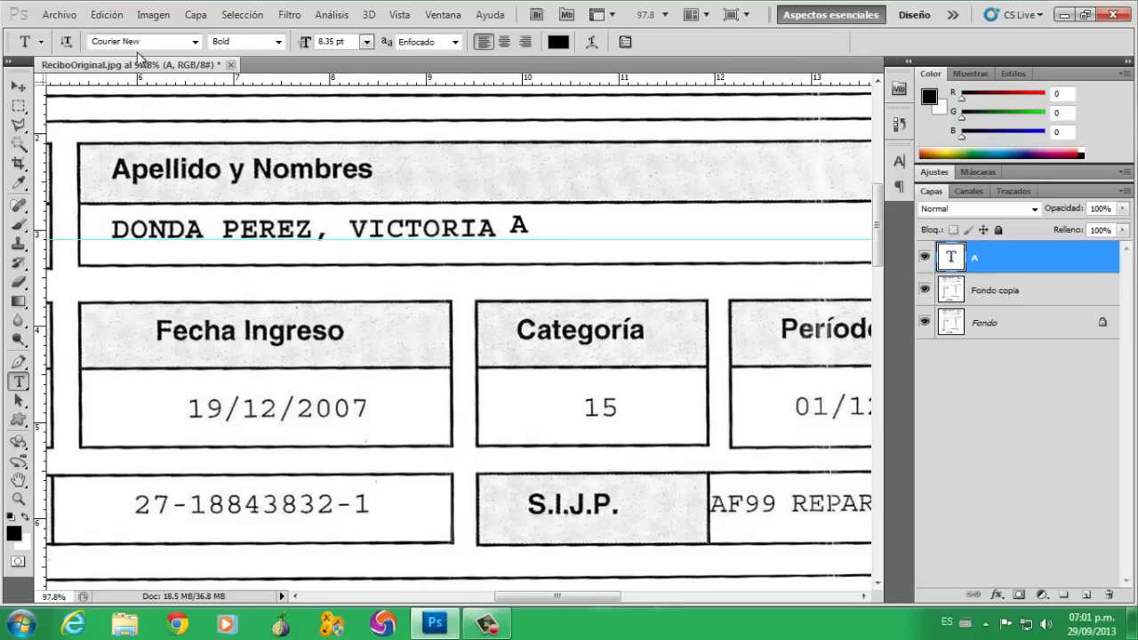
double_click(519, 226)
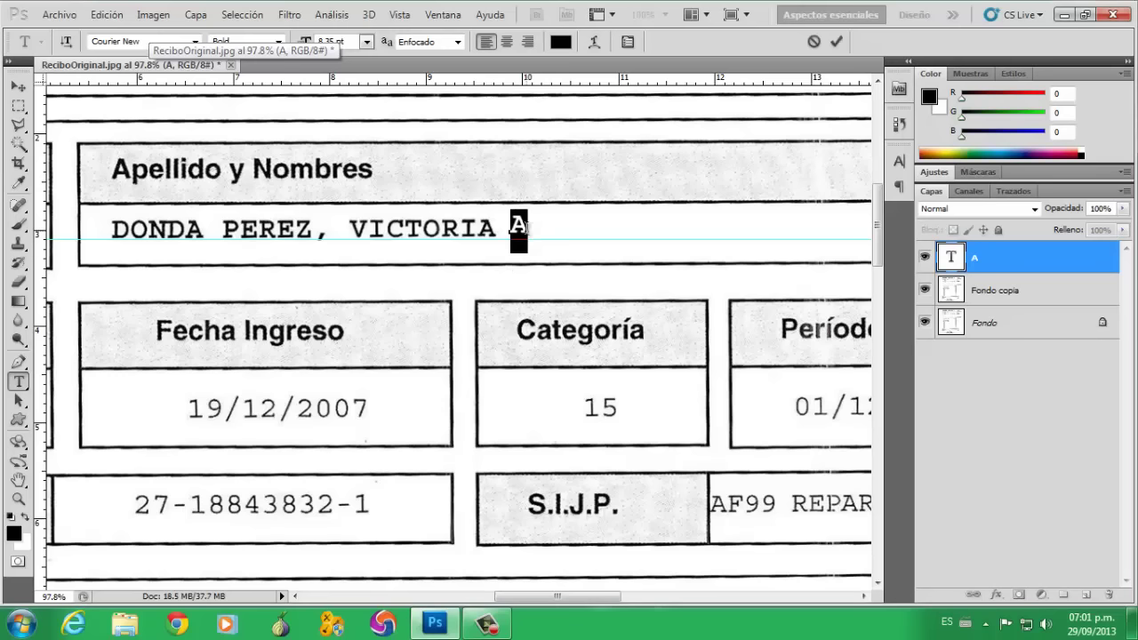
Step: Cycle through fonts on the A and apply Courier New Bold
left_click(153, 44)
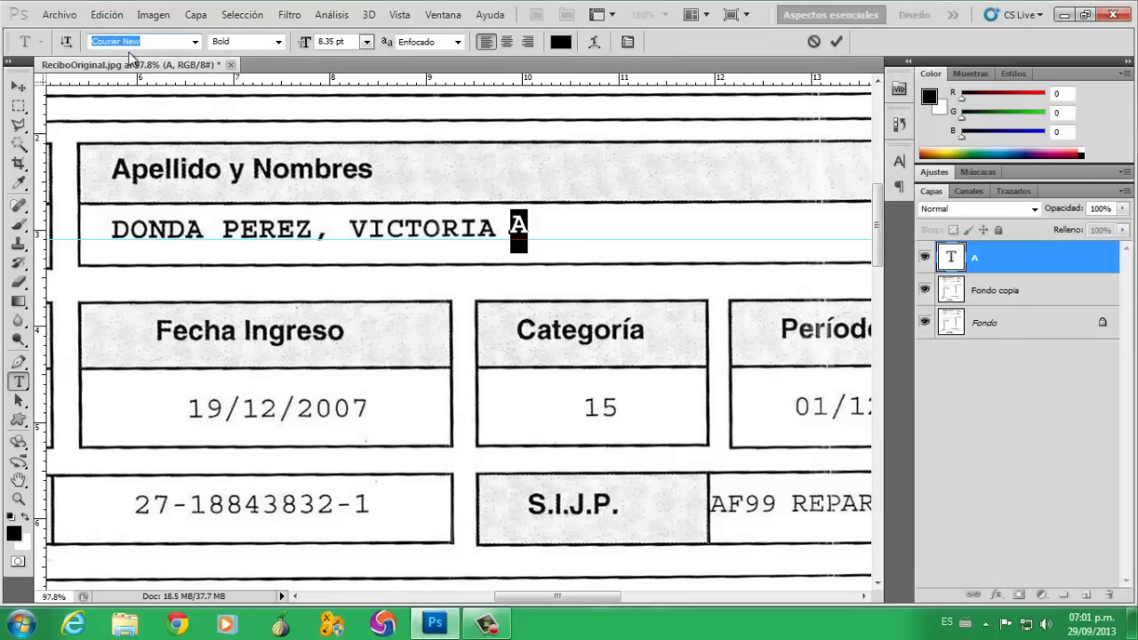
key("Down")
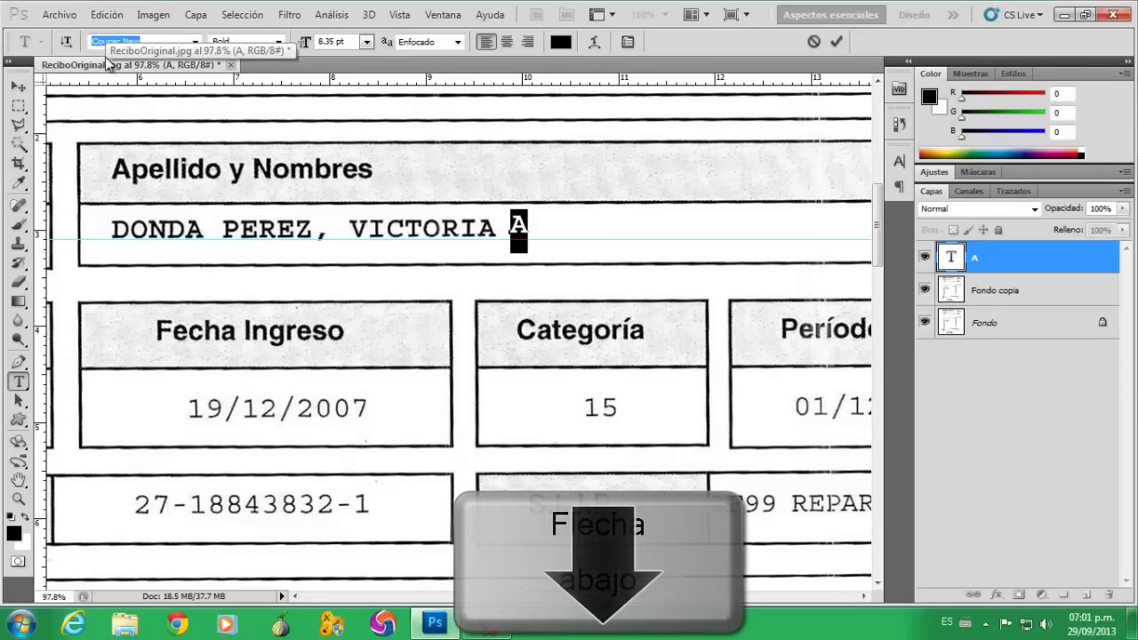
key("Down")
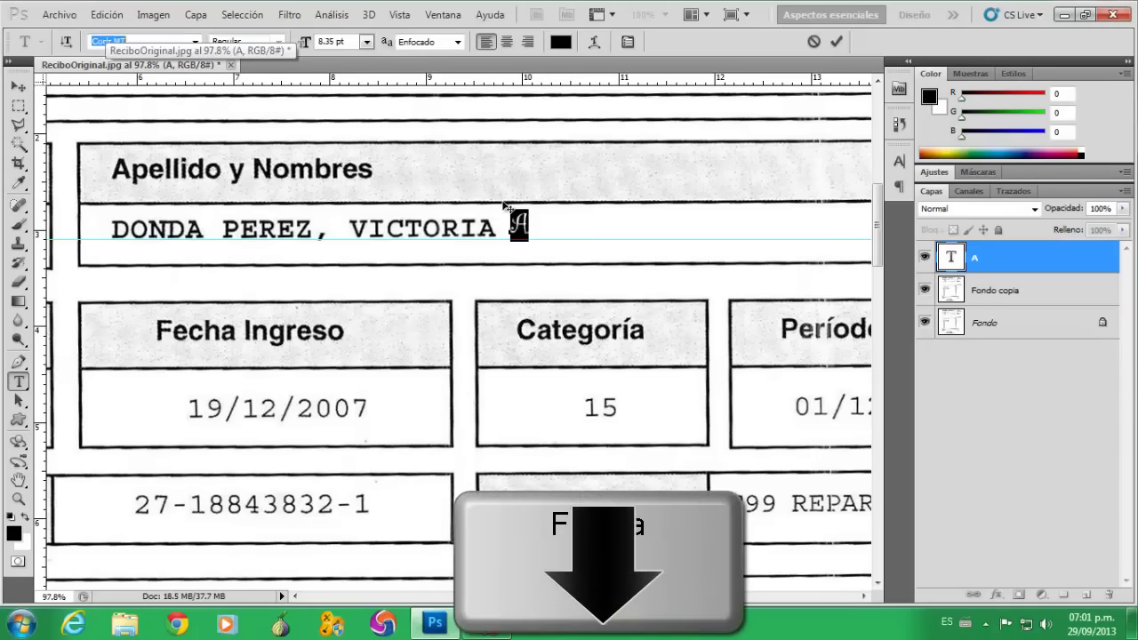
key("Down")
key("Down")
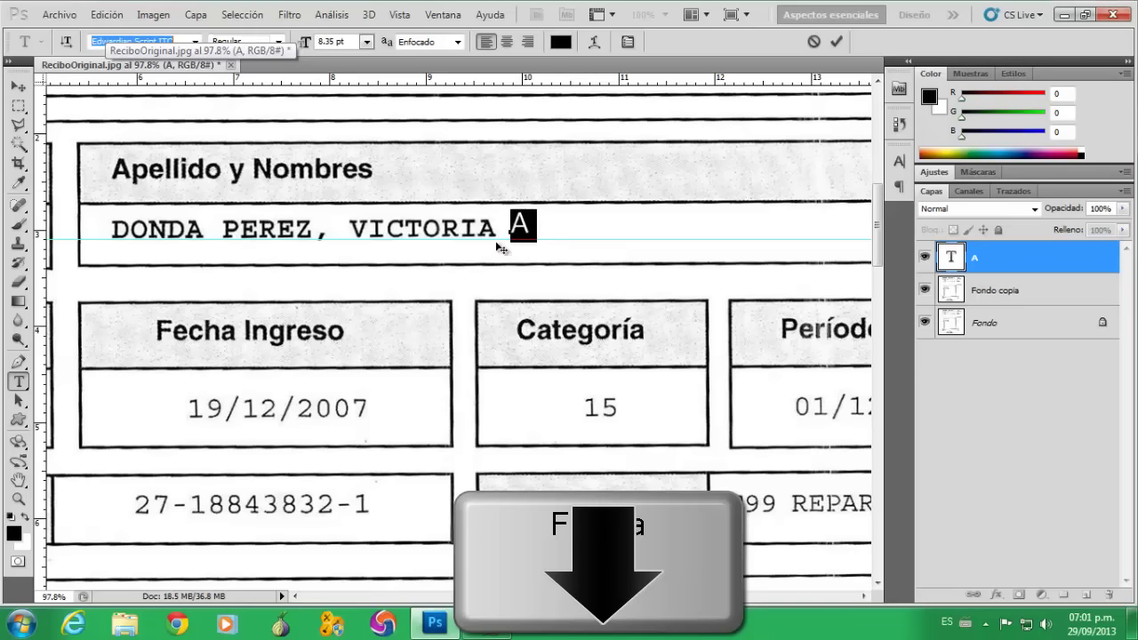
key("Down")
key("Down")
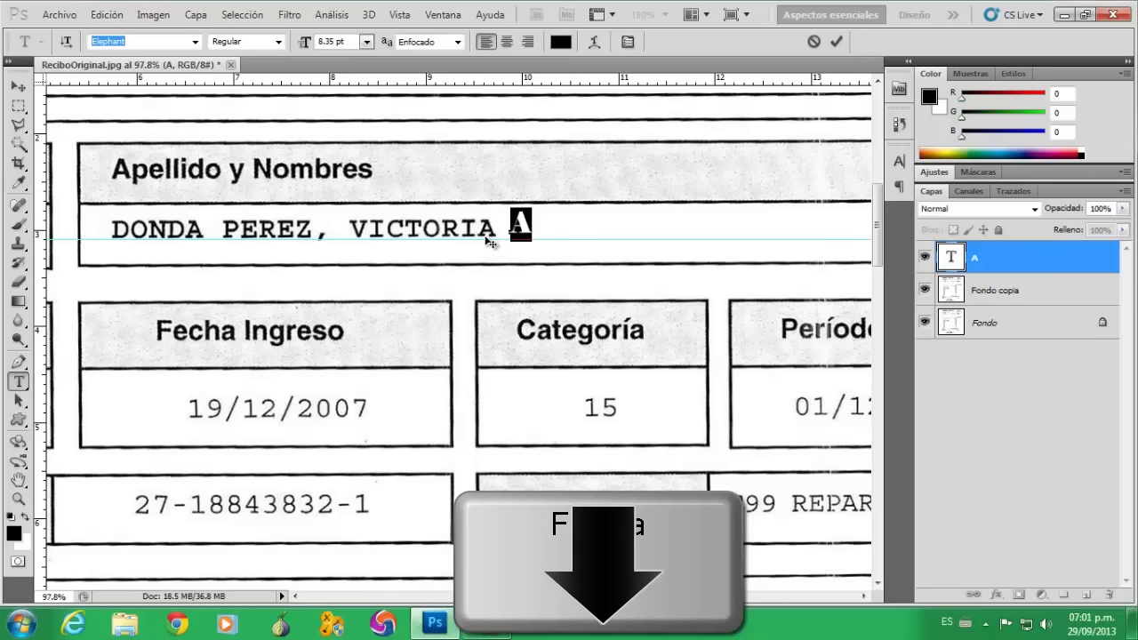
key("Down")
key("Down")
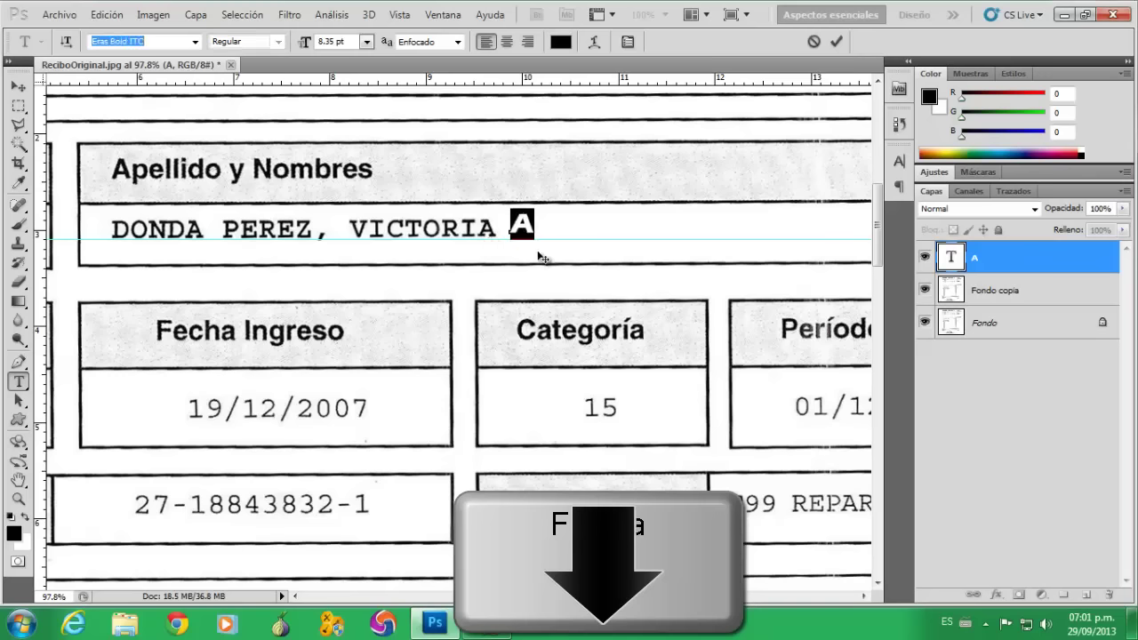
key("Down")
key("Down")
key("Down")
key("Down")
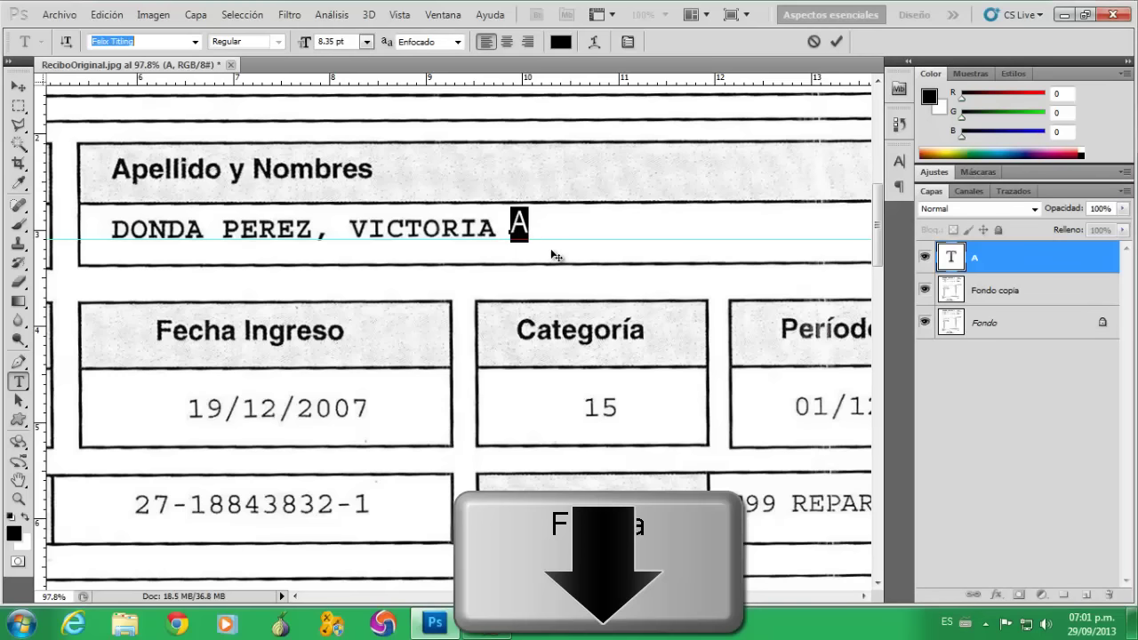
key("Down")
key("Return")
left_click(604, 249)
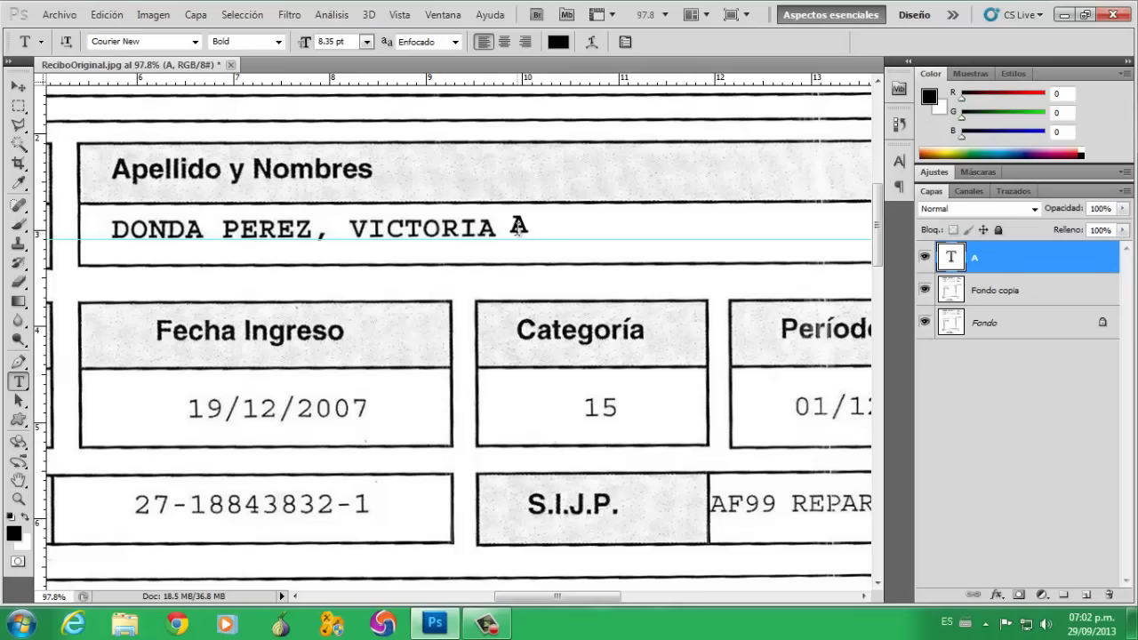
Step: Type the employee's full name (surnames, given name) into the text layer before the placeholder
left_click(516, 230)
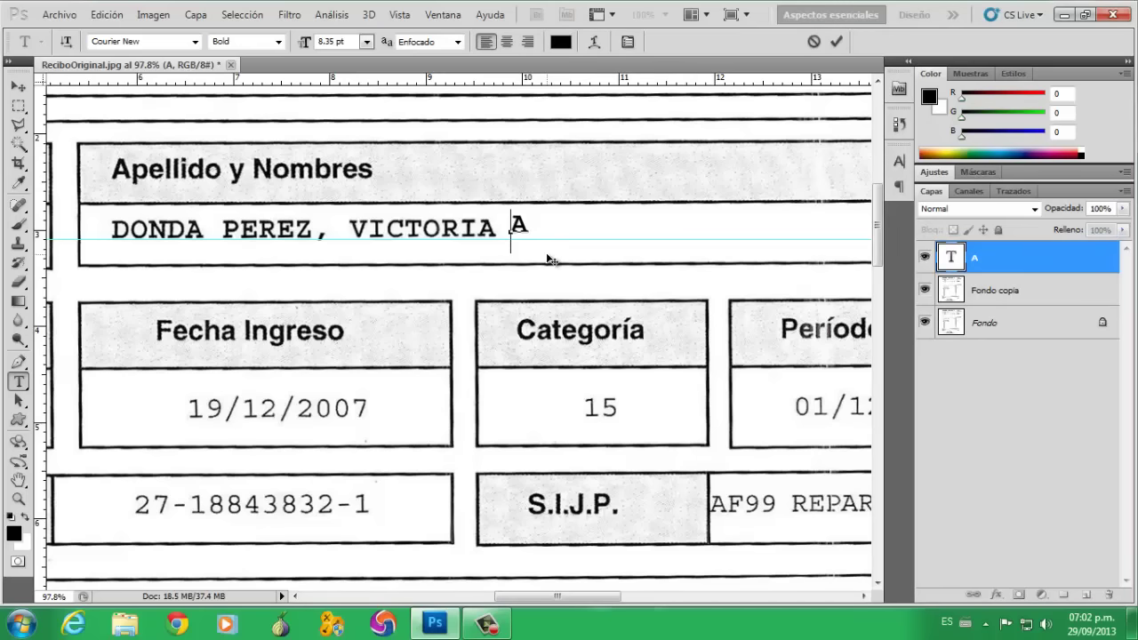
type("DONDA")
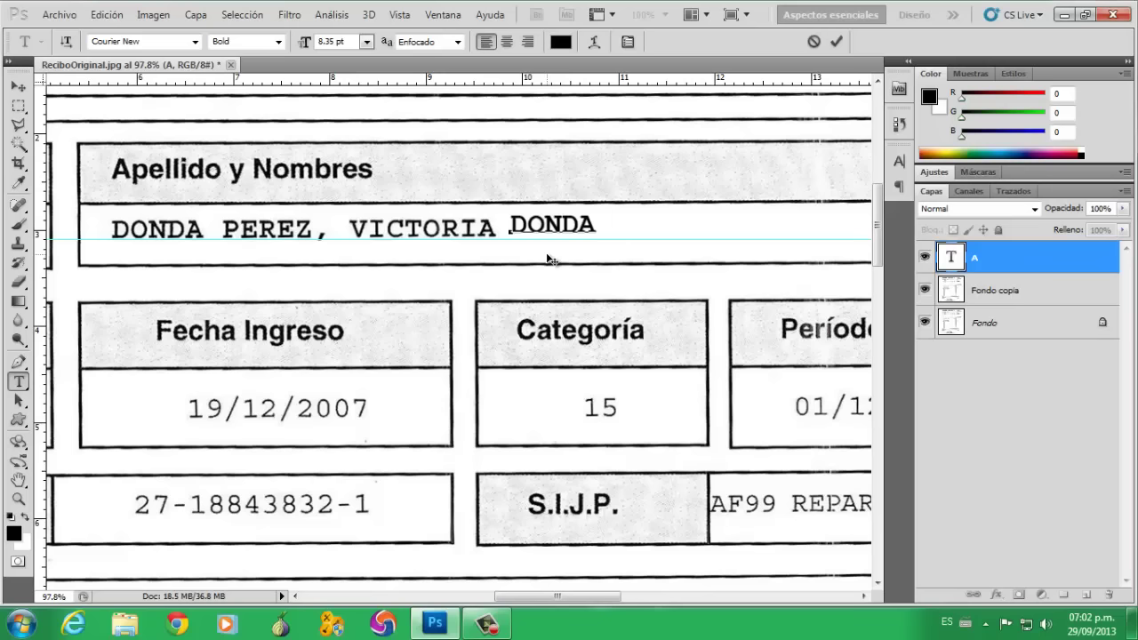
type(" PEREZ, ")
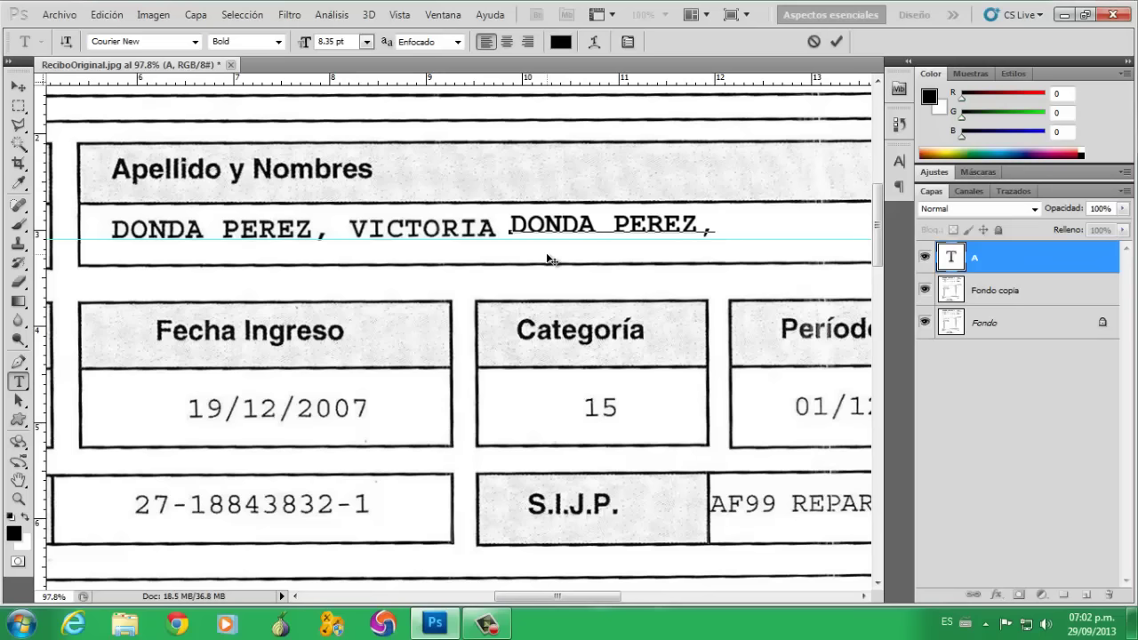
type("VI")
type("CTO")
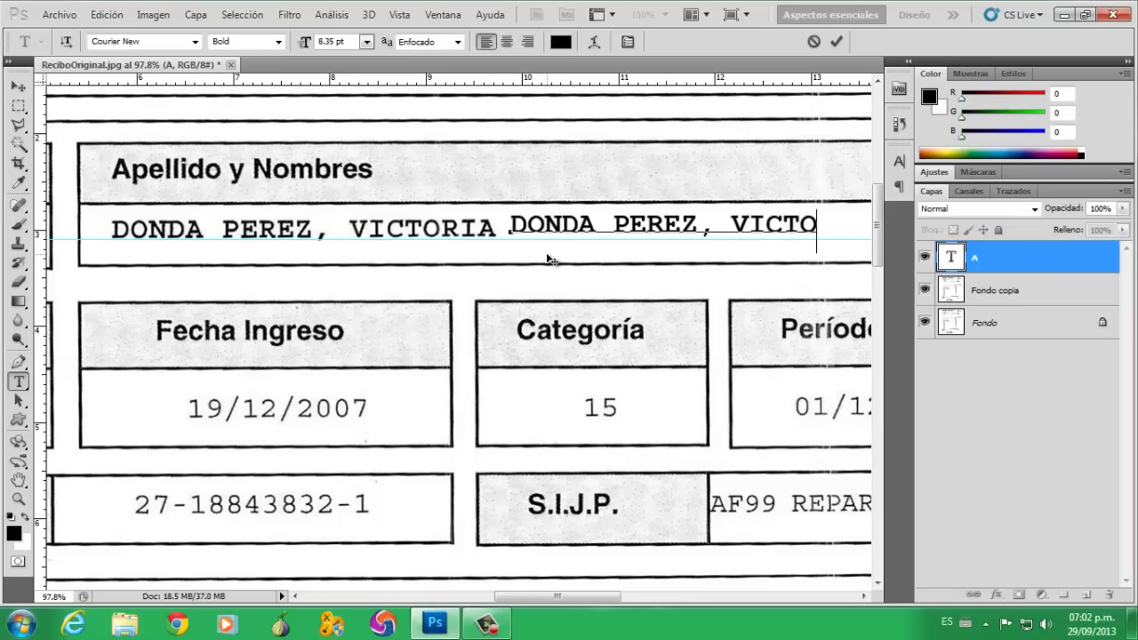
type("RIA")
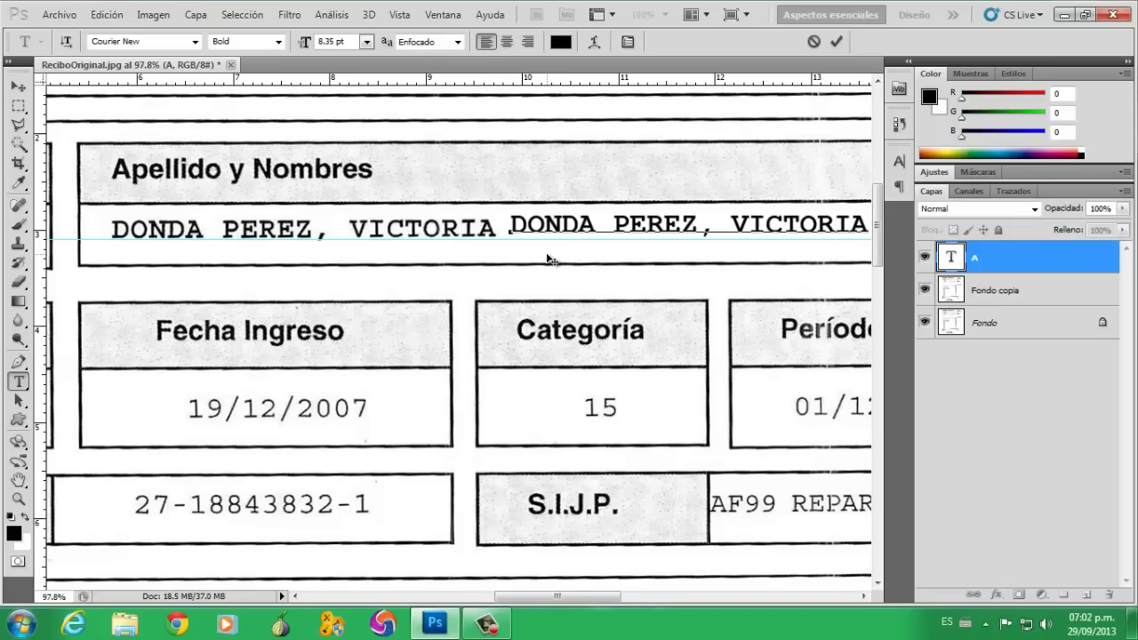
Step: Commit the name text and move it up over the printed name with Free Transform
left_click(17, 86)
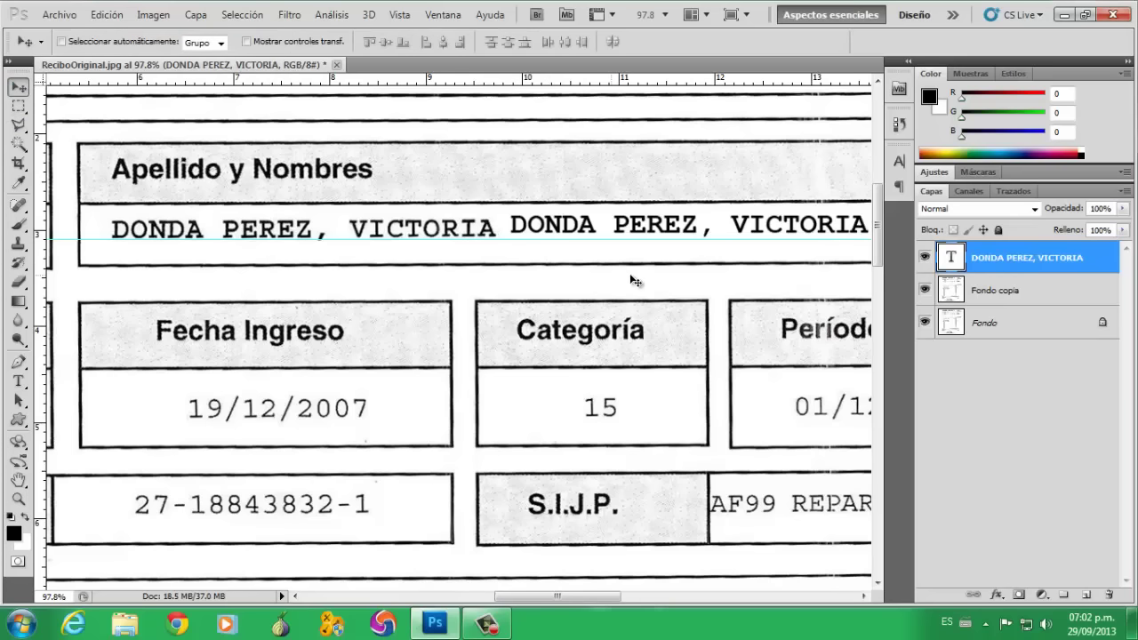
left_click_drag(669, 228, 258, 255)
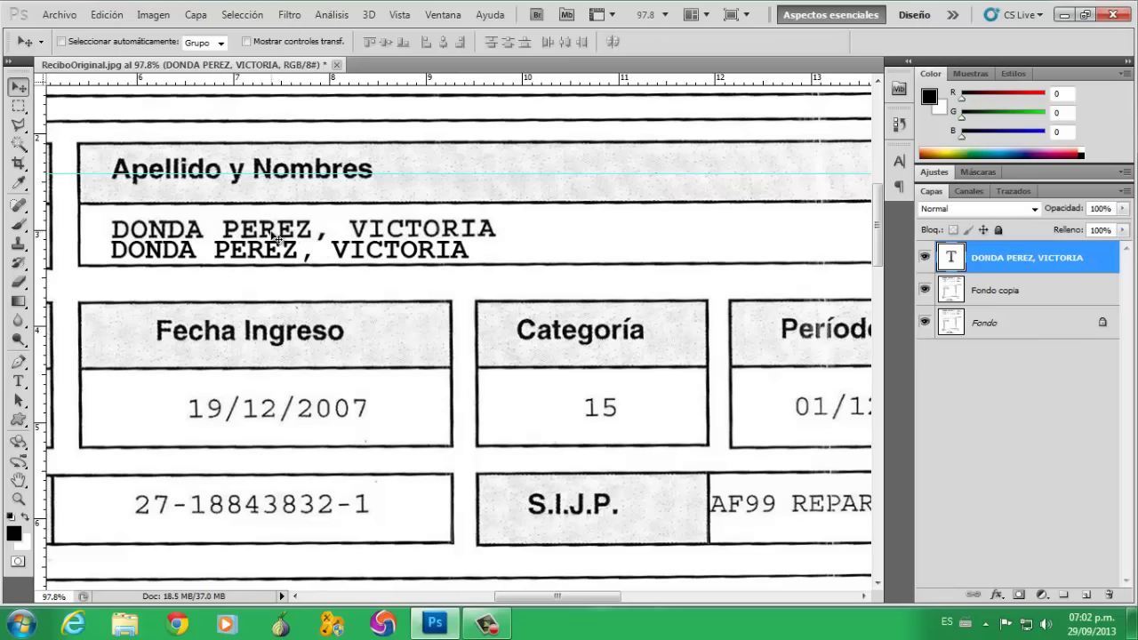
key("ctrl+t")
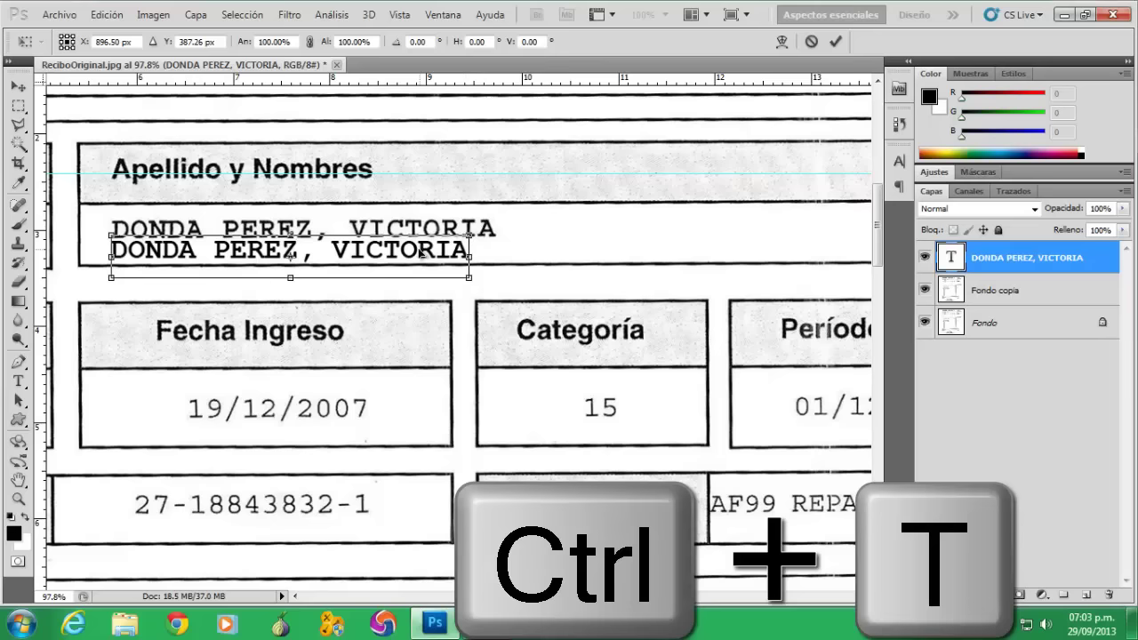
left_click_drag(422, 251, 424, 207)
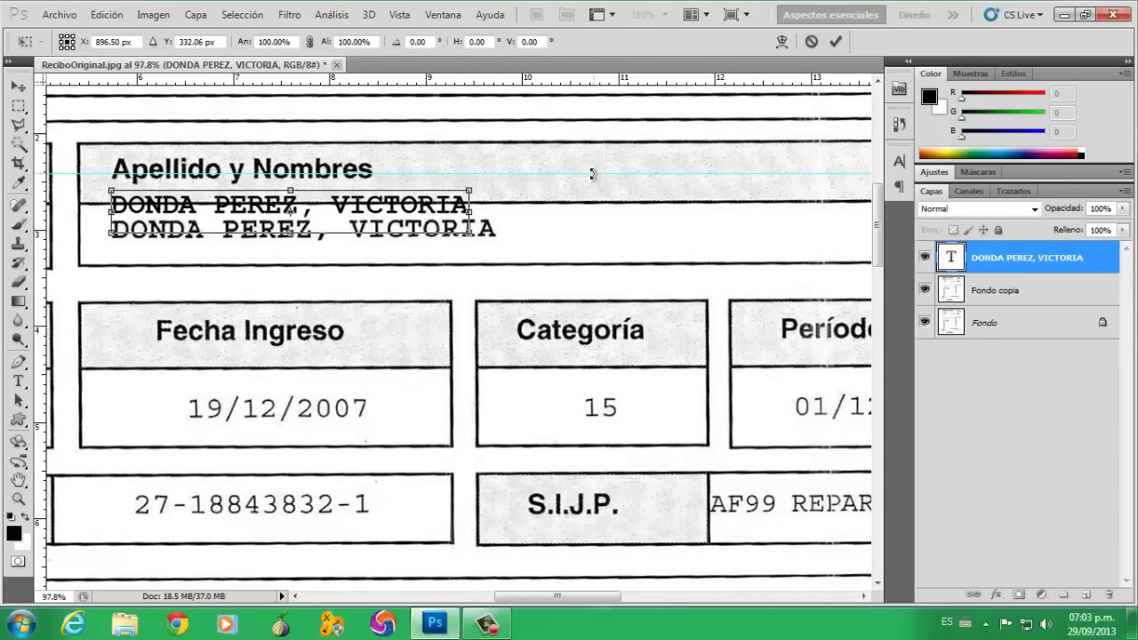
key("Return")
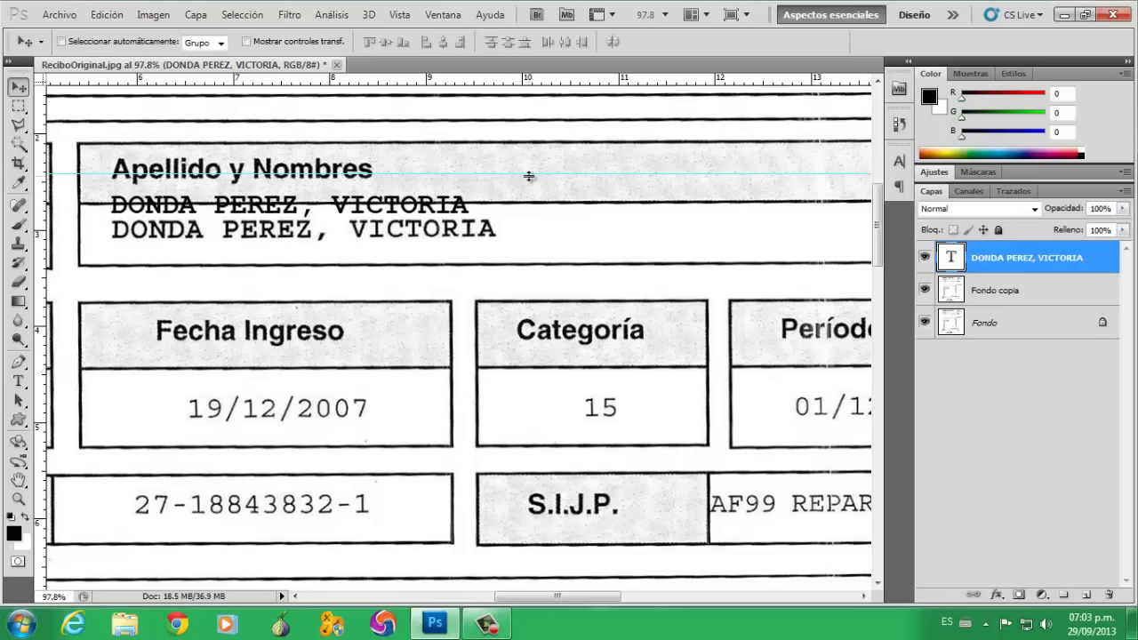
Step: Set a guide at the printed name's baseline, zoom in, and drop the new text onto it
left_click_drag(529, 176, 529, 238)
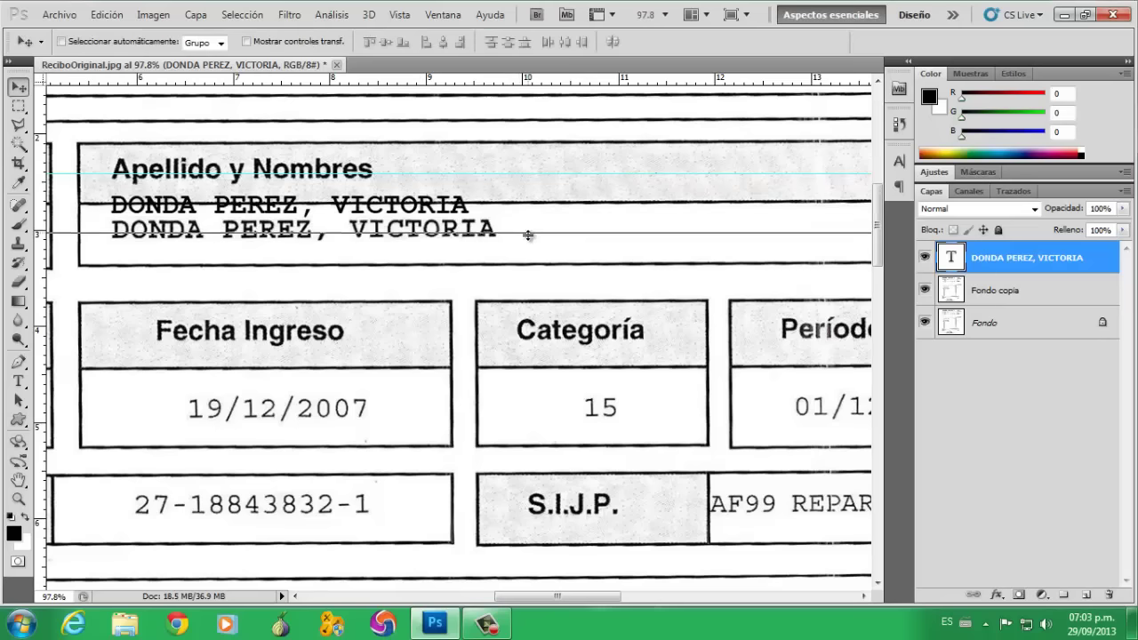
left_click_drag(529, 238, 528, 239)
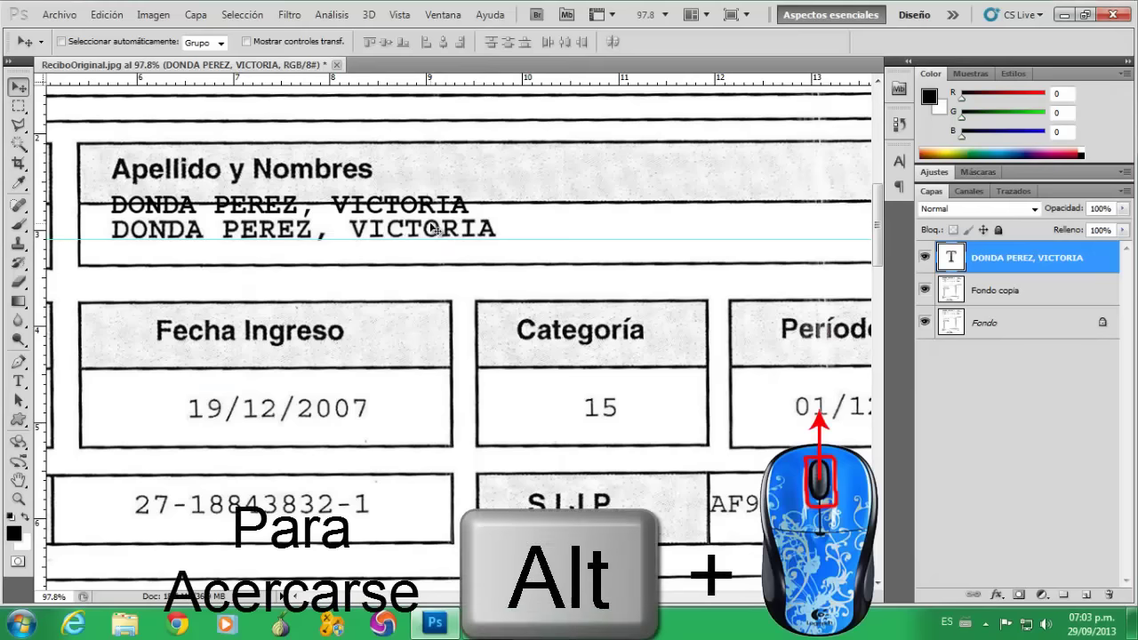
scroll(365, 223, "up", 1, "alt")
scroll(365, 222, "up", 2, "alt")
scroll(364, 223, "up", 2, "alt")
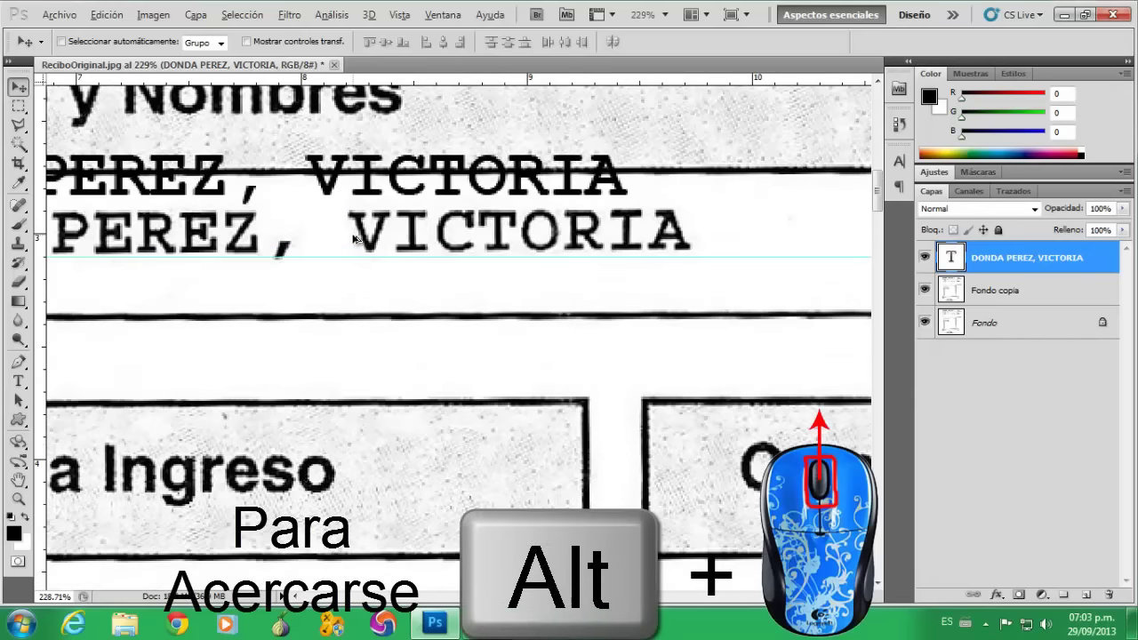
scroll(458, 334, "left", 2)
scroll(458, 334, "left", 2)
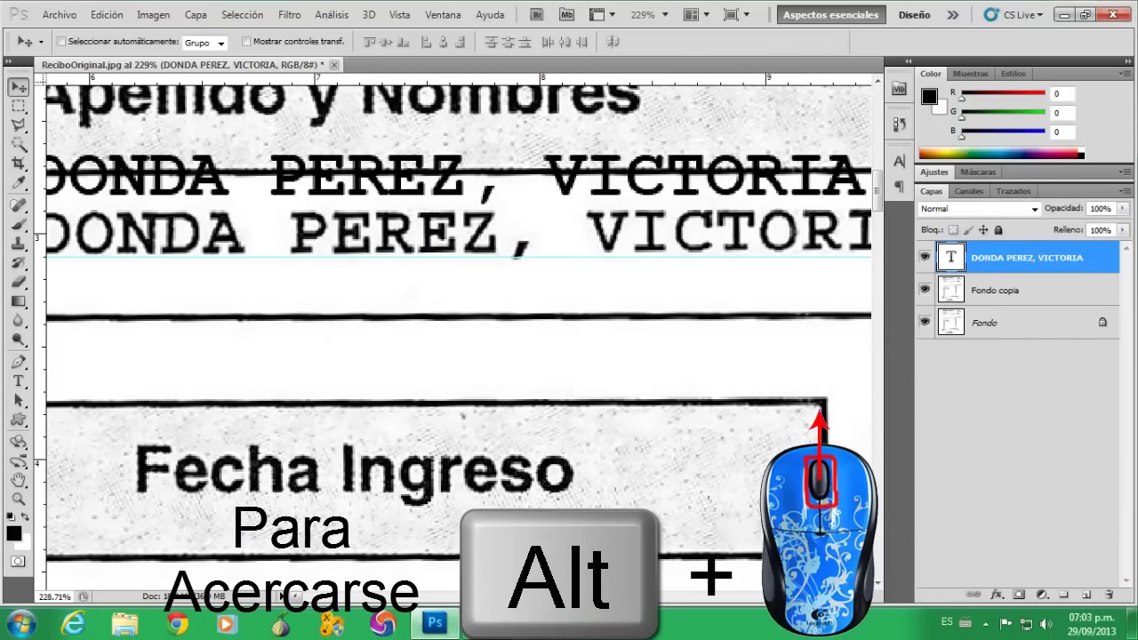
scroll(458, 333, "left", 2)
scroll(458, 334, "left", 2)
scroll(526, 376, "right", 1)
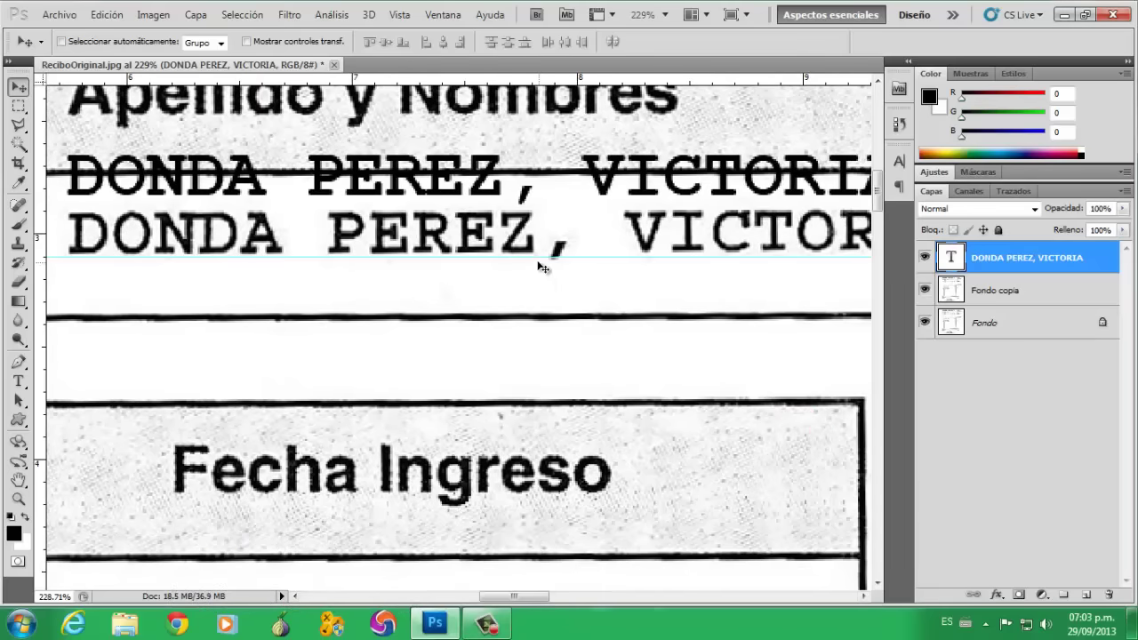
left_click_drag(536, 259, 536, 254)
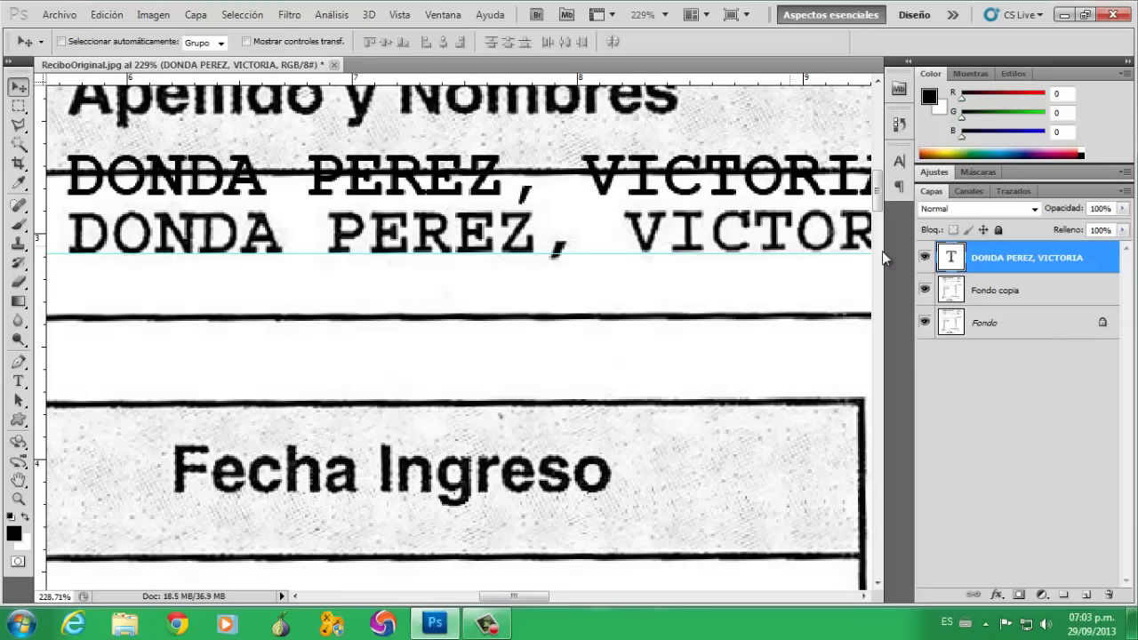
left_click_drag(372, 179, 374, 230)
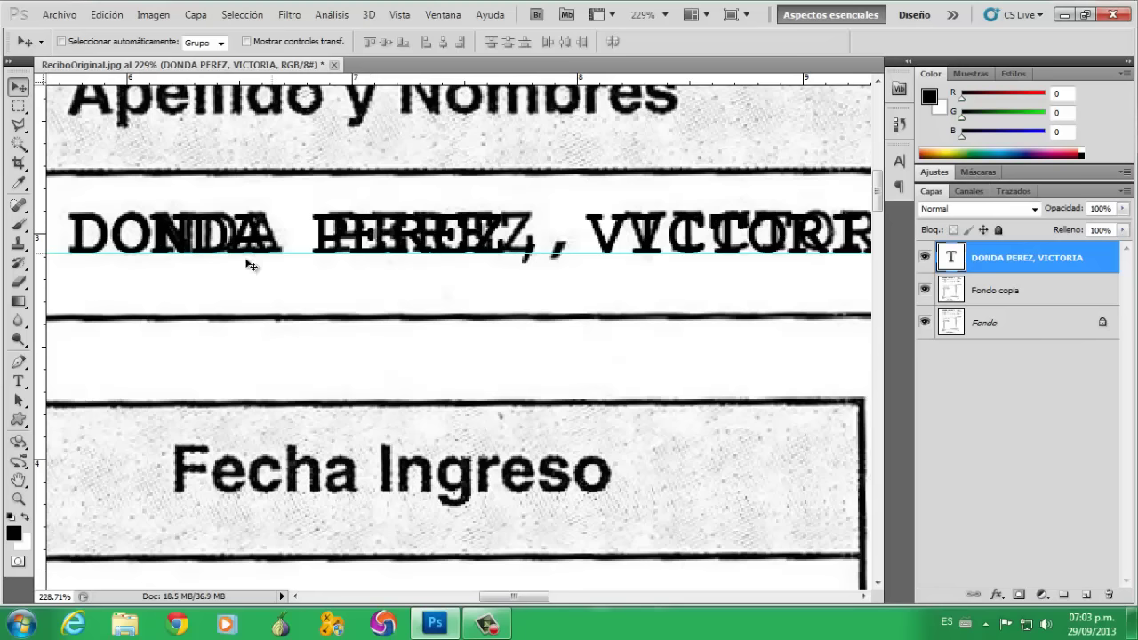
Step: Colour all the retyped name text red (ff0000) and commit the edit
left_click(18, 382)
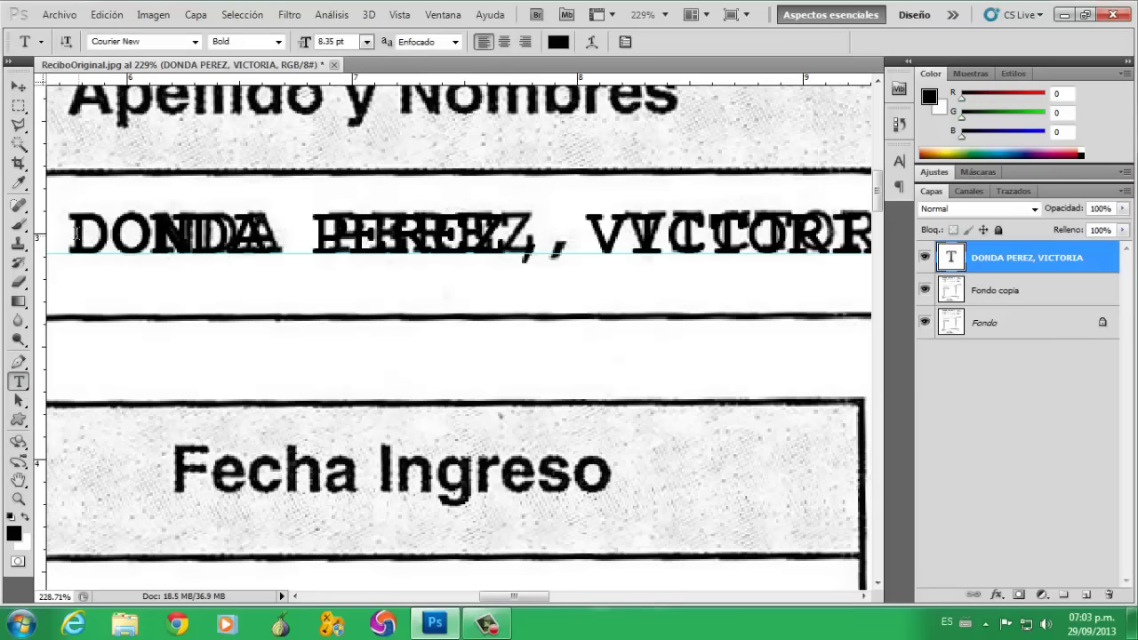
left_click_drag(75, 233, 952, 232)
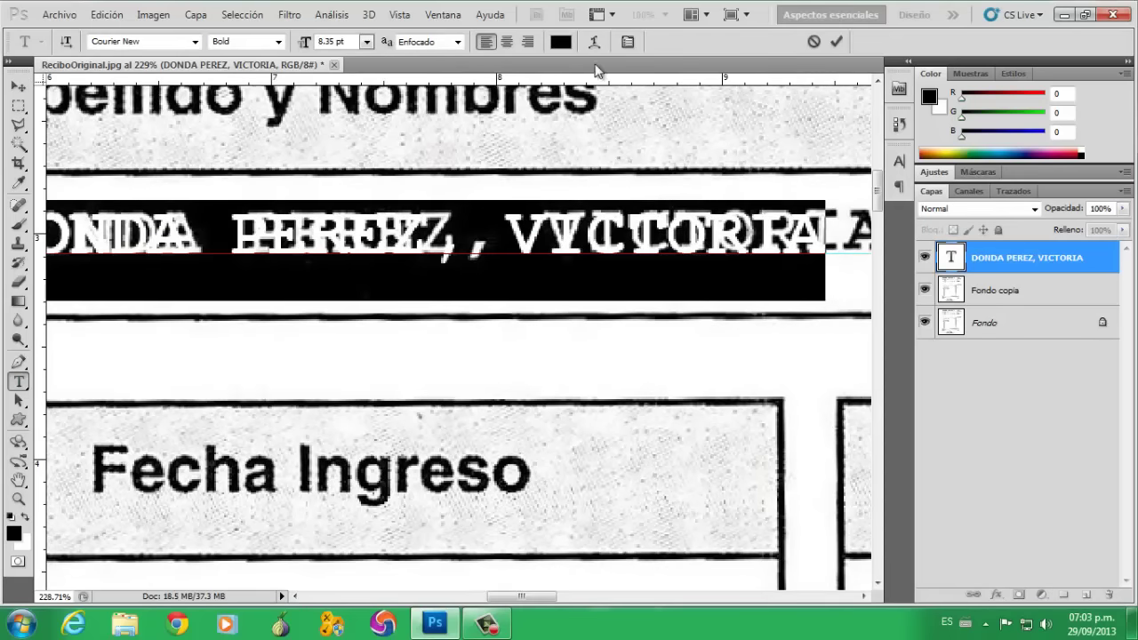
left_click(560, 42)
left_click(557, 147)
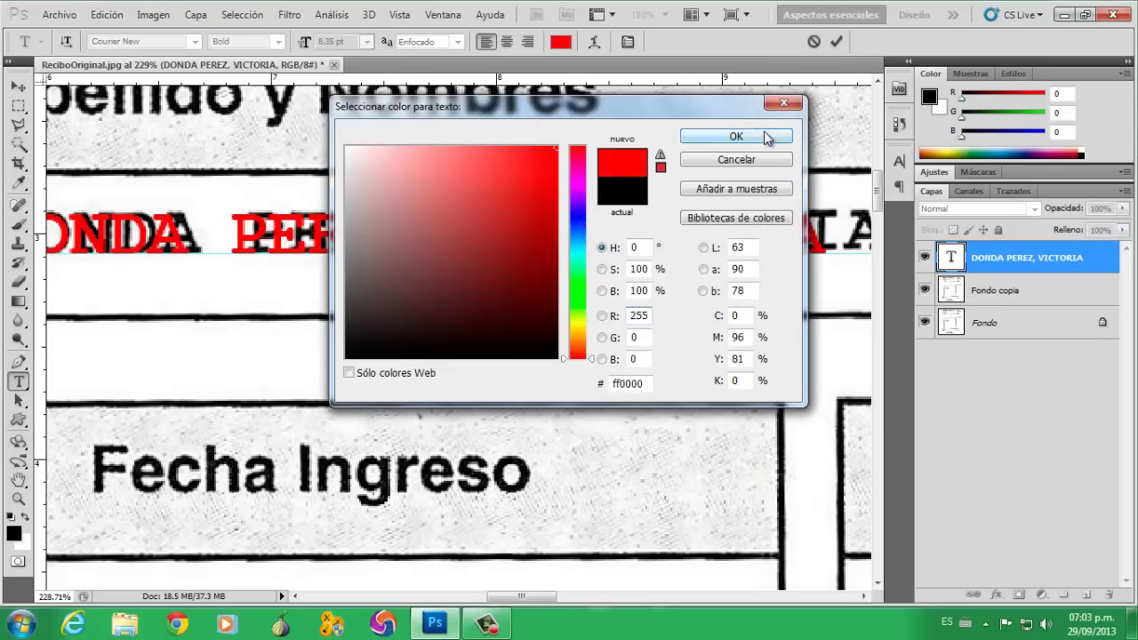
left_click(765, 137)
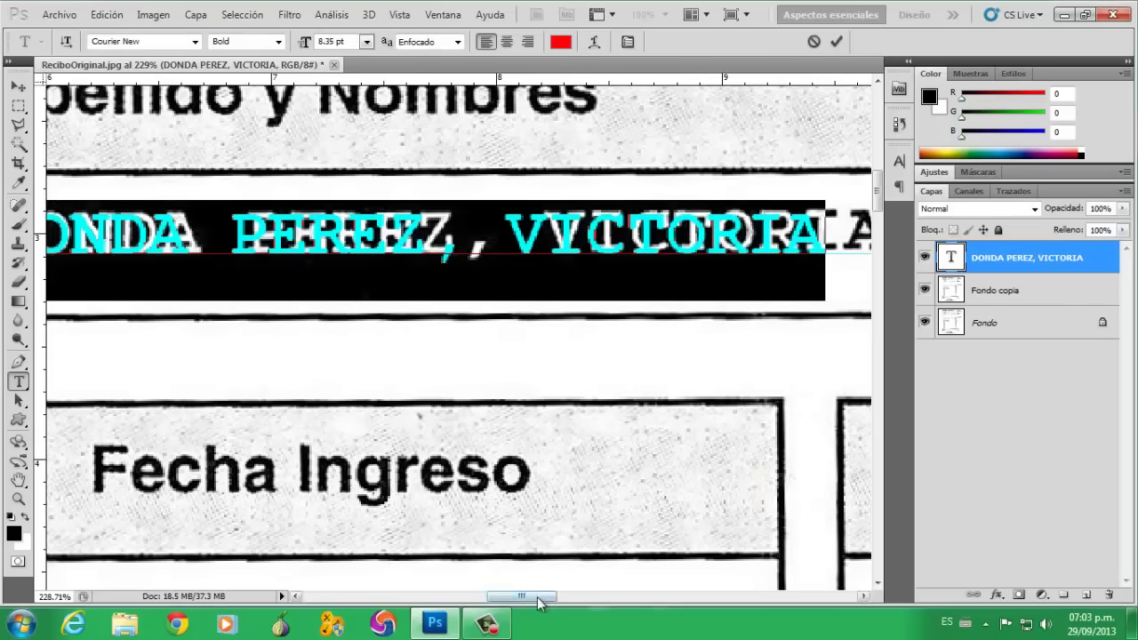
mouse_move(538, 597)
left_mouse_down()
mouse_move(547, 612)
mouse_move(535, 608)
left_mouse_up()
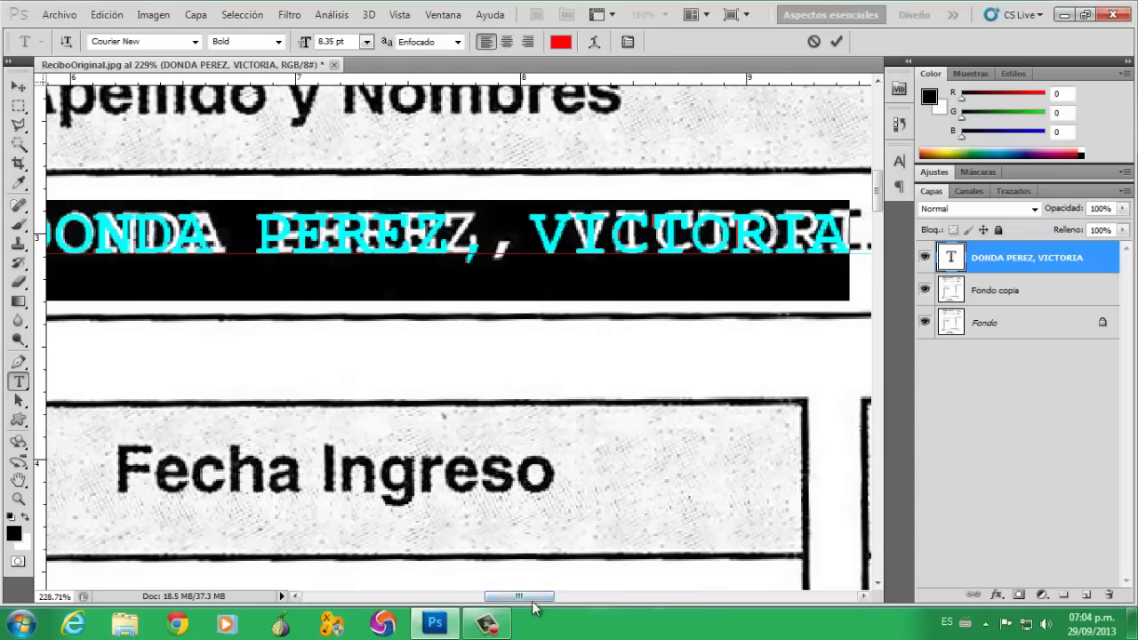
left_click(17, 86)
key("ctrl+t")
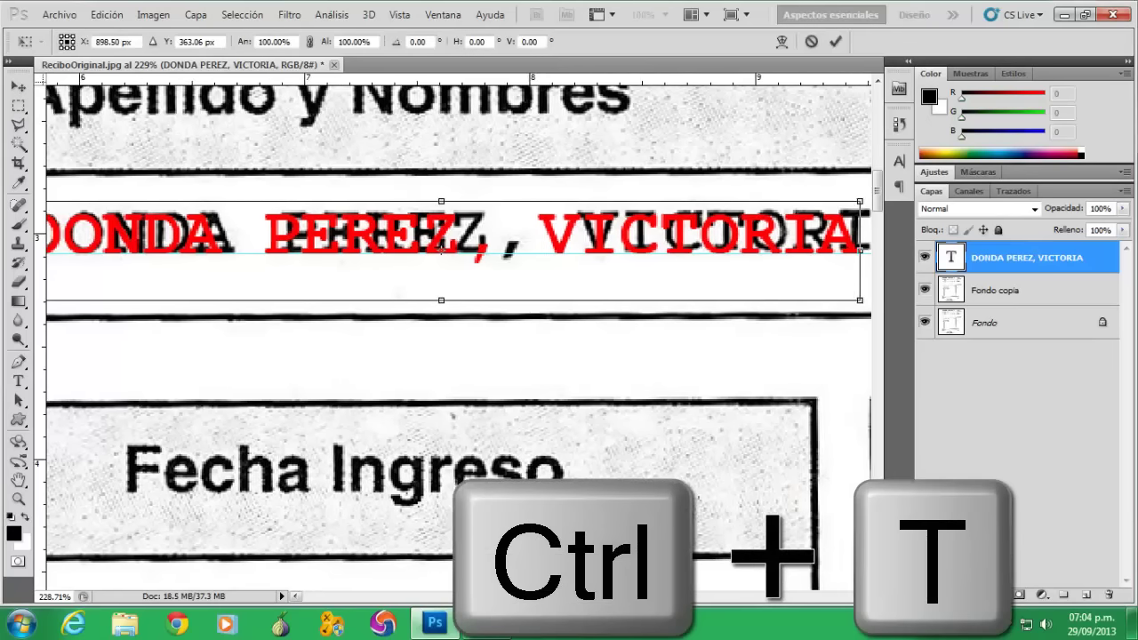
Step: Reposition the red text and nudge it down two pixels over the printed name
key("ctrl+minus")
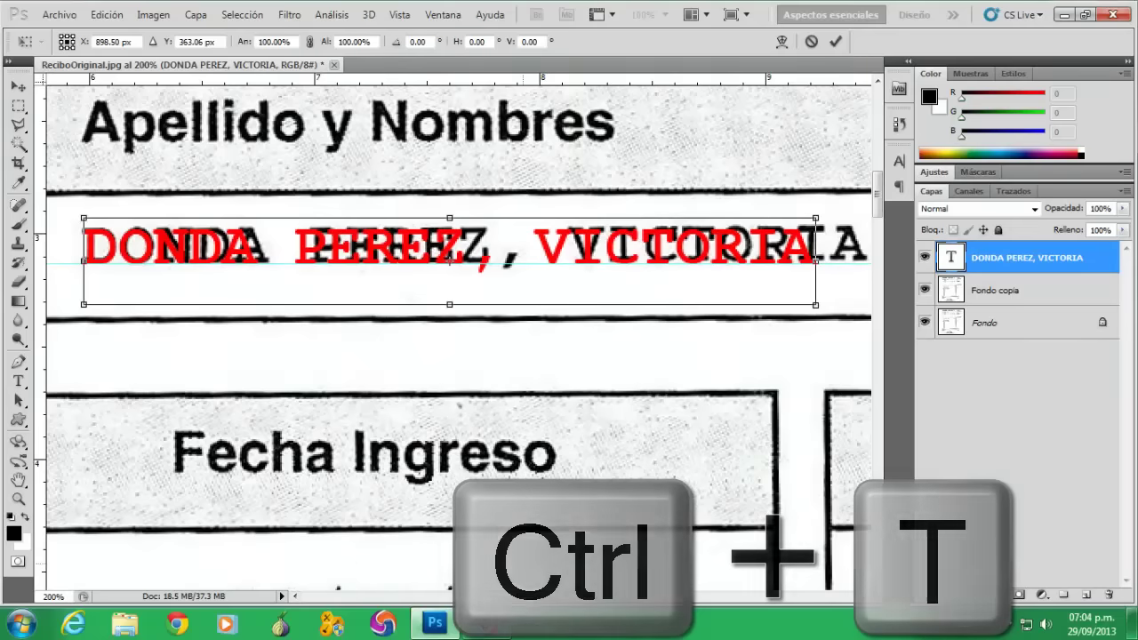
left_click_drag(524, 598, 536, 601)
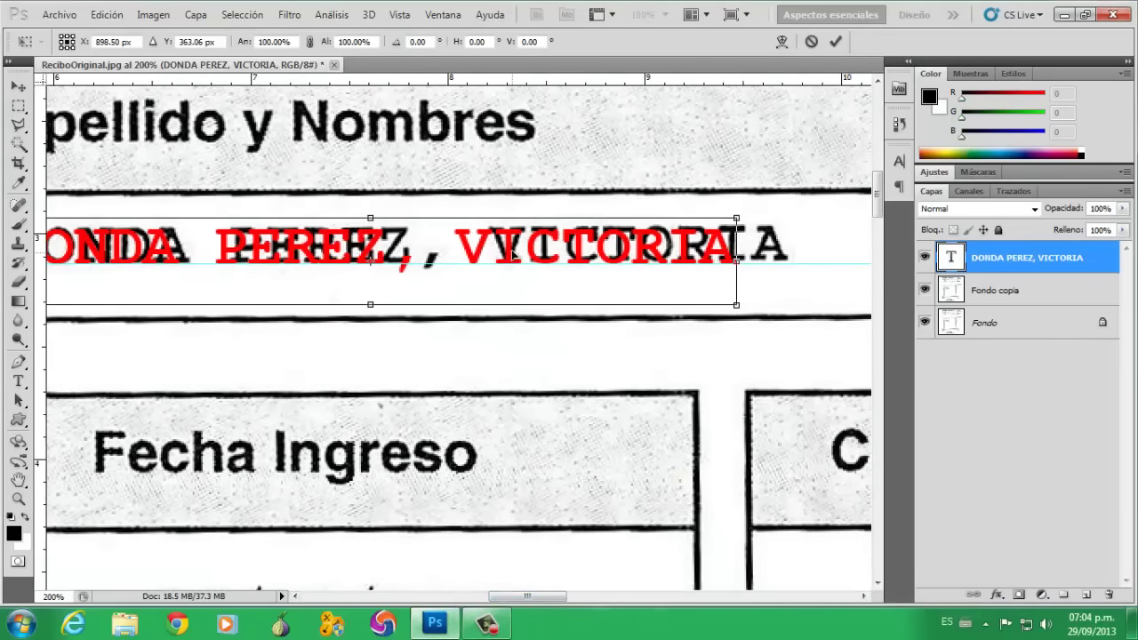
mouse_move(507, 256)
left_mouse_down()
mouse_move(576, 257)
mouse_move(504, 249)
left_mouse_up()
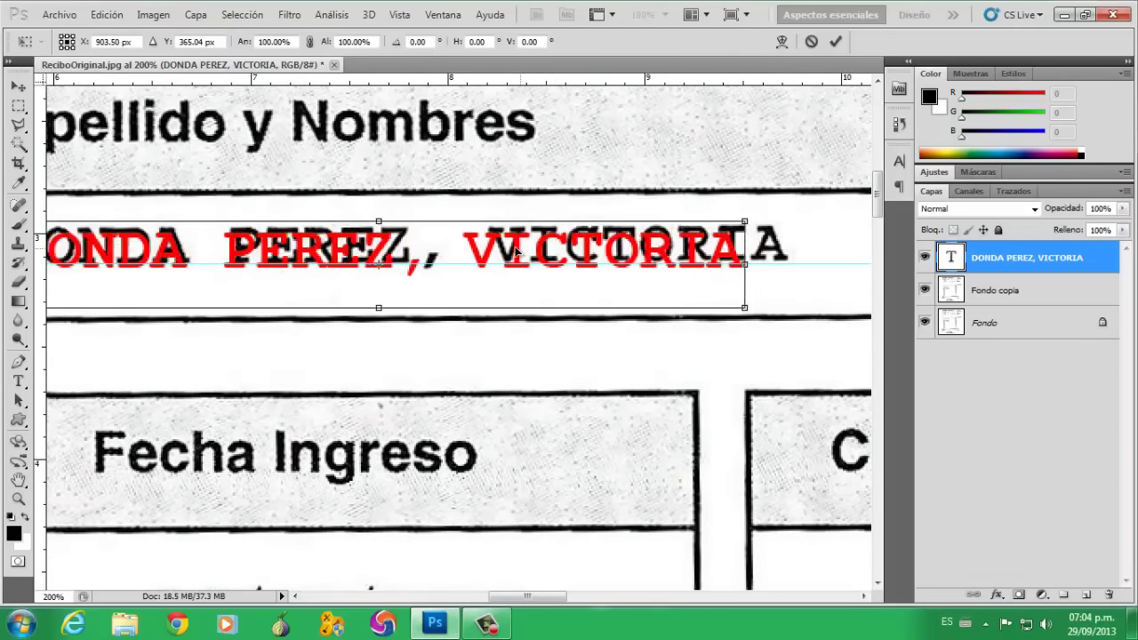
left_click_drag(536, 594, 523, 597)
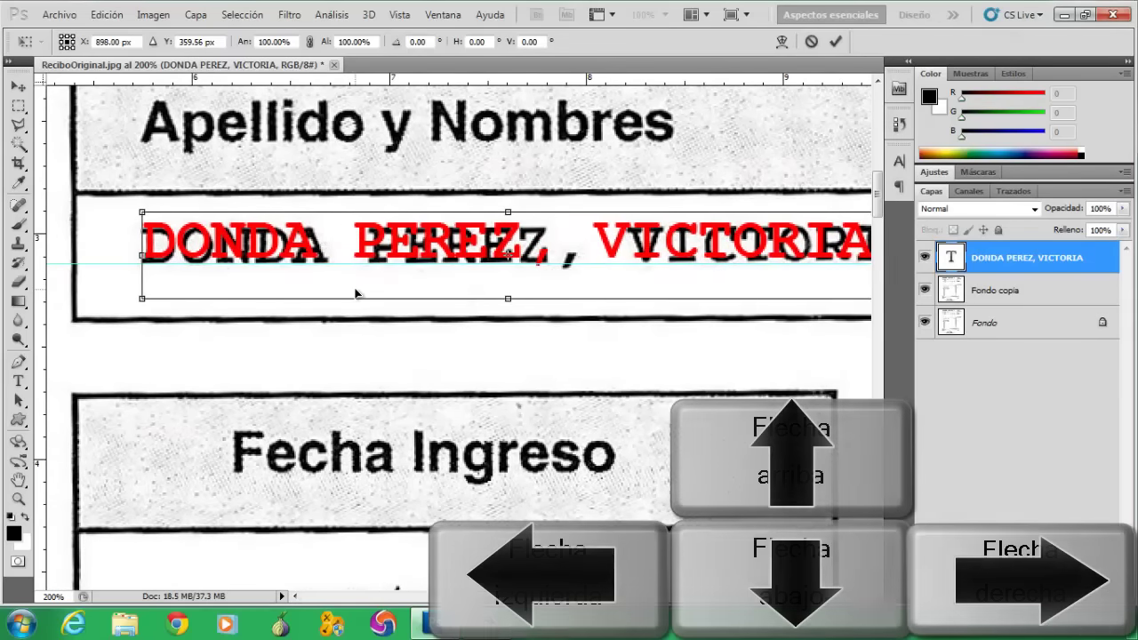
key("Down")
key("Down")
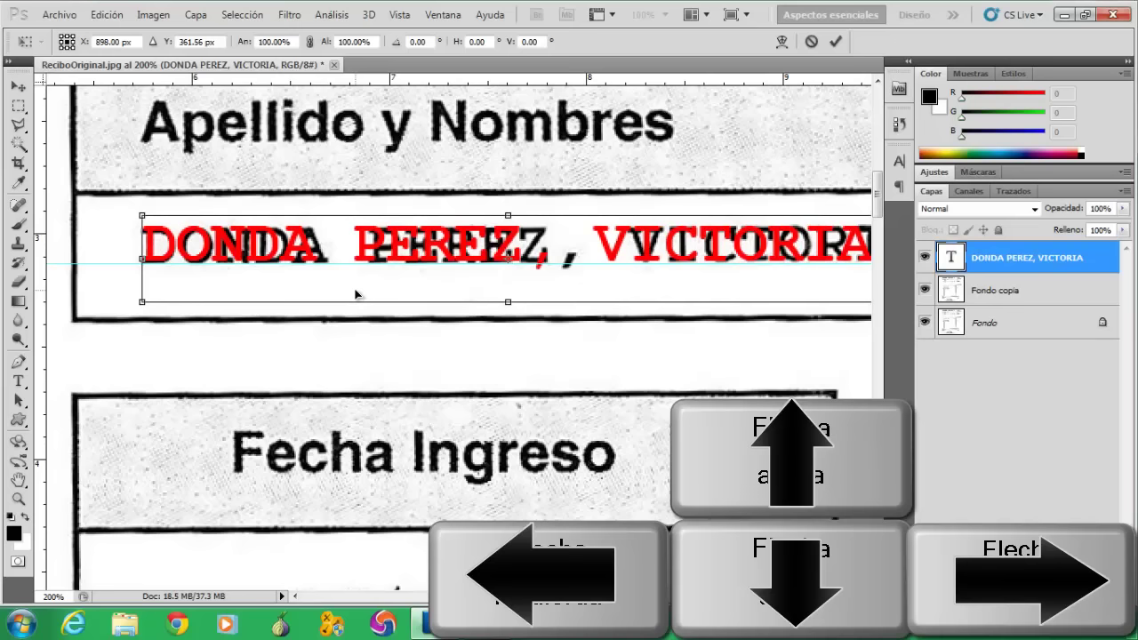
key("Down")
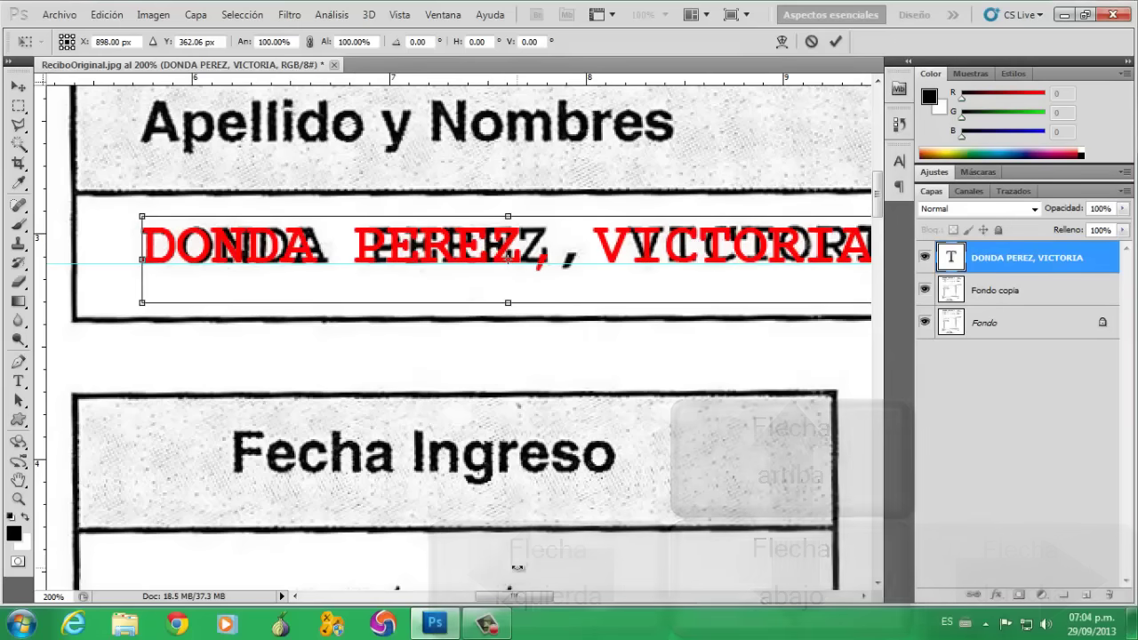
Step: Scale the red text to about 107.4% width and 102.9% height and commit
left_click_drag(514, 599, 538, 598)
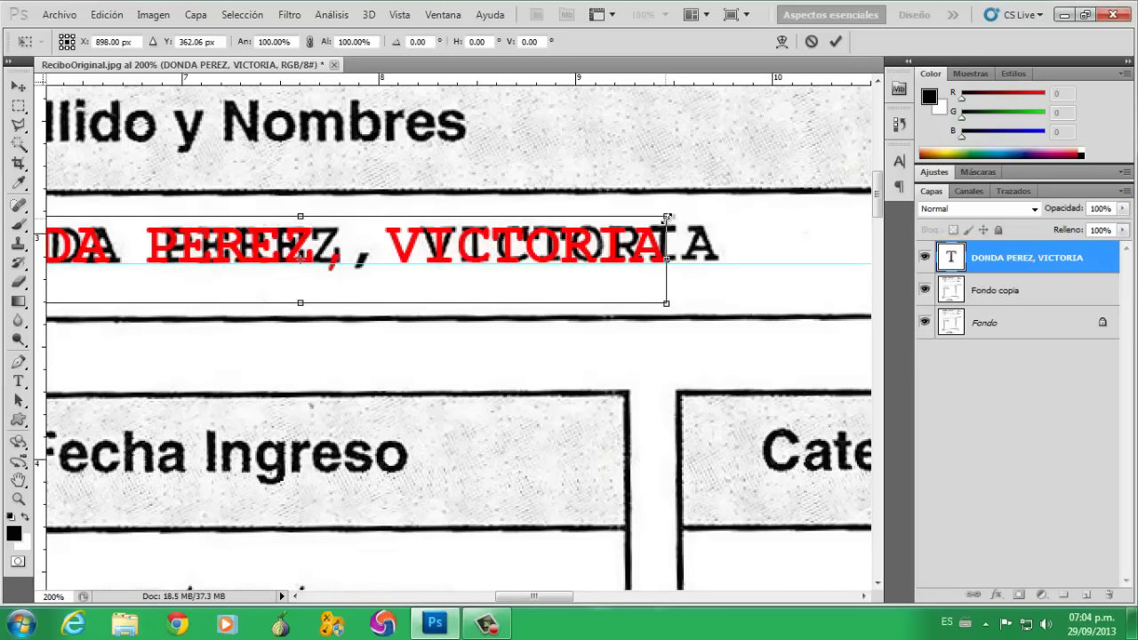
left_click_drag(667, 217, 721, 214)
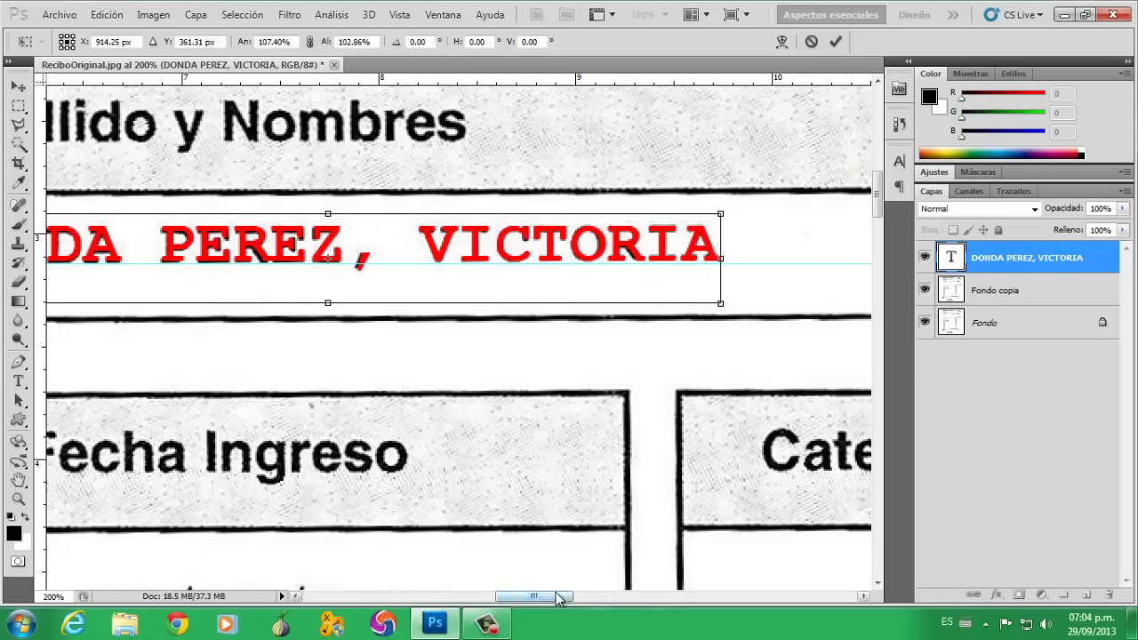
left_click_drag(554, 598, 551, 597)
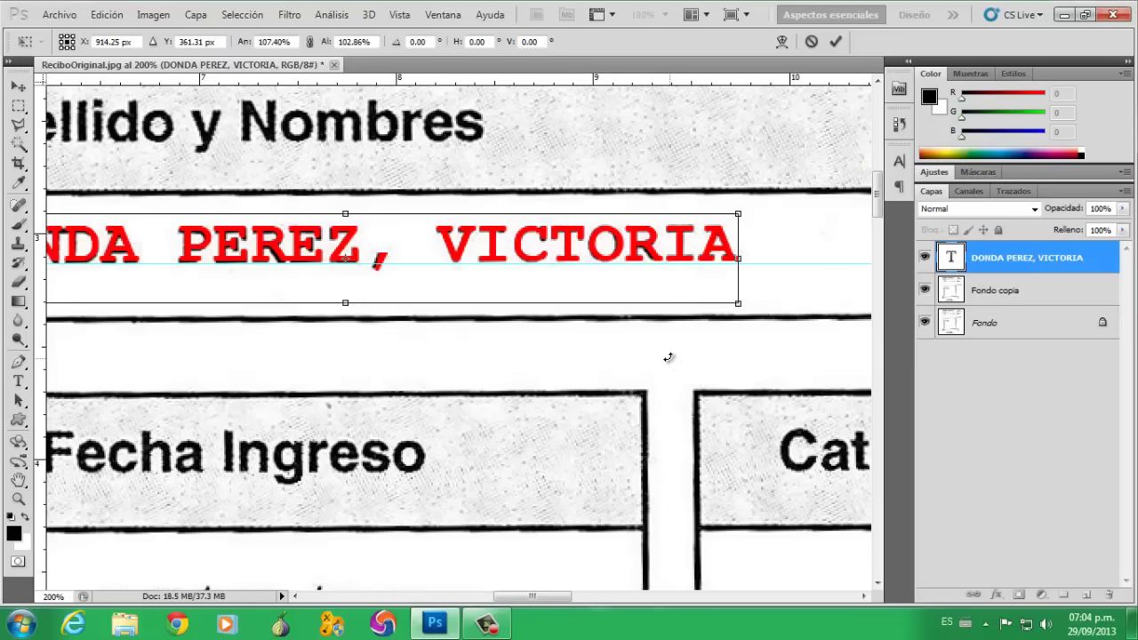
key("Return")
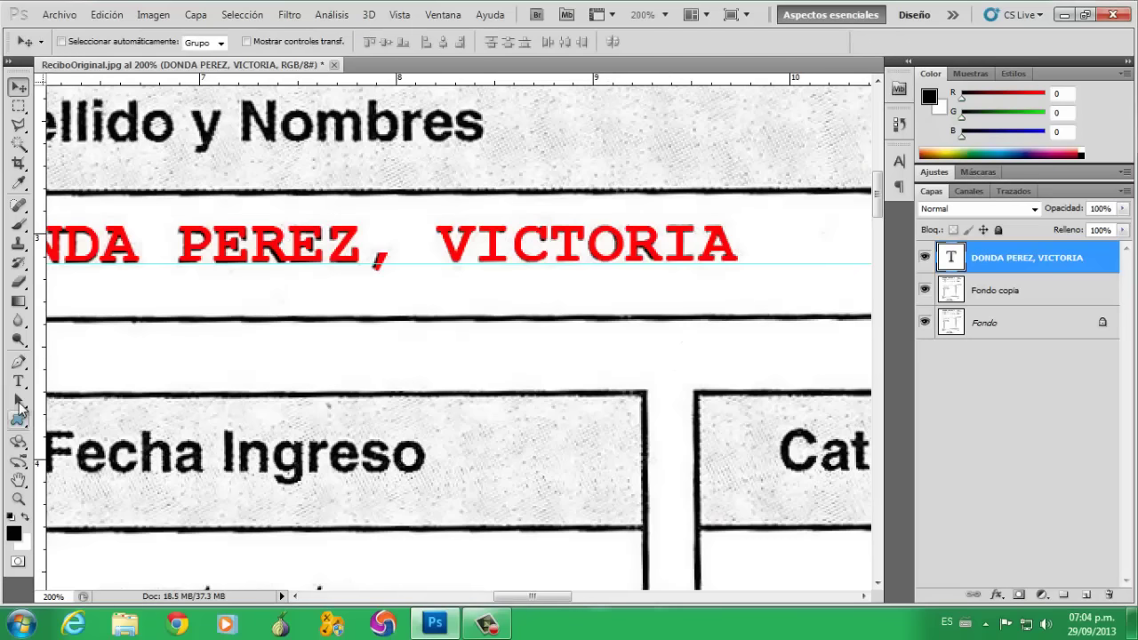
Step: Recolour the whole name line from red to black (000000) to match the scanned print
left_click(17, 382)
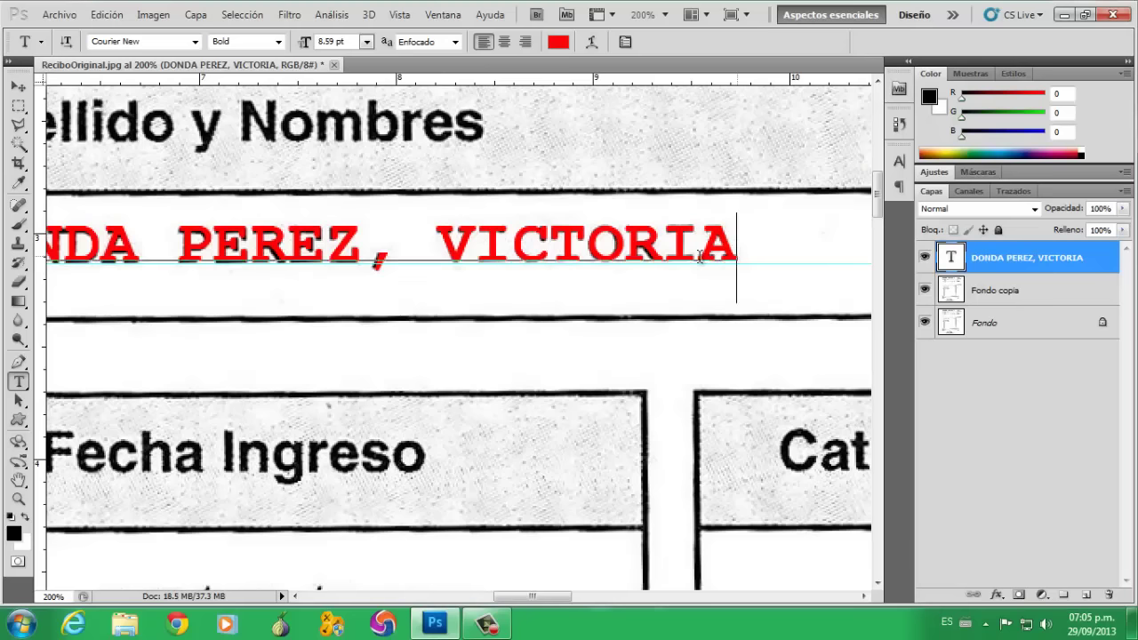
mouse_move(737, 253)
left_mouse_down()
mouse_move(3, 258)
mouse_move(475, 205)
mouse_move(347, 357)
left_mouse_up()
left_click(560, 42)
left_click(779, 139)
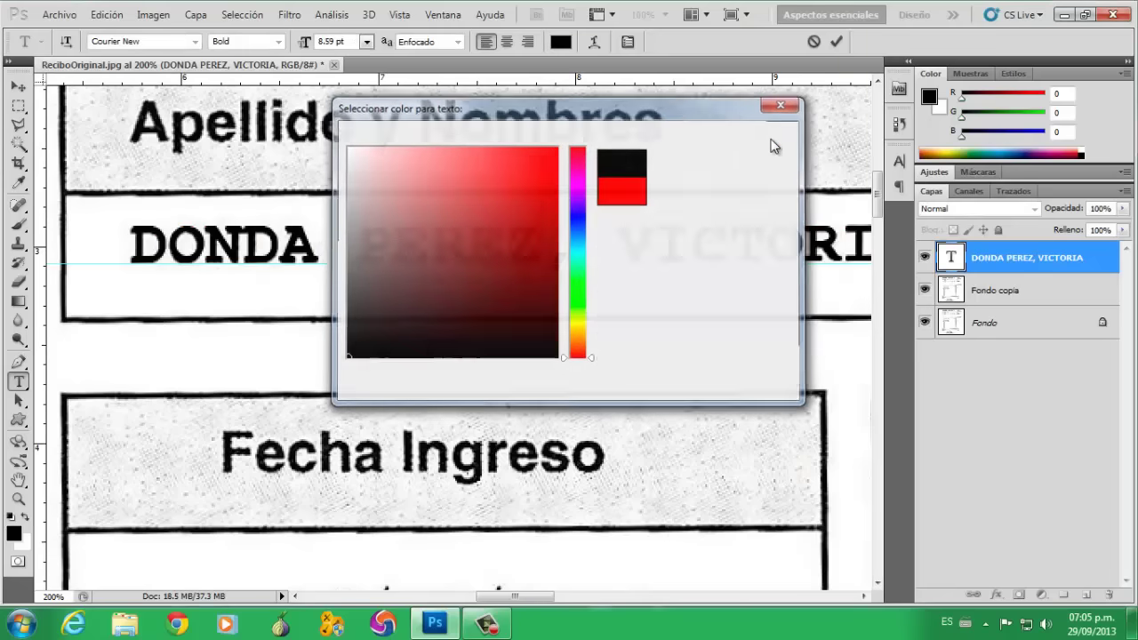
left_click_drag(512, 602, 520, 602)
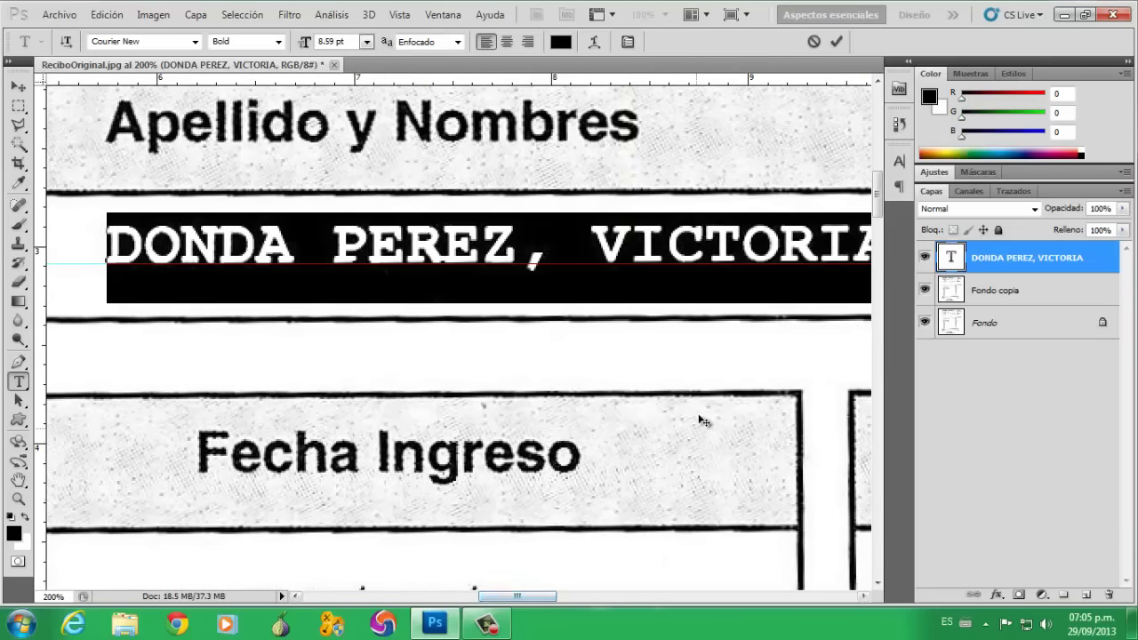
left_click(625, 254)
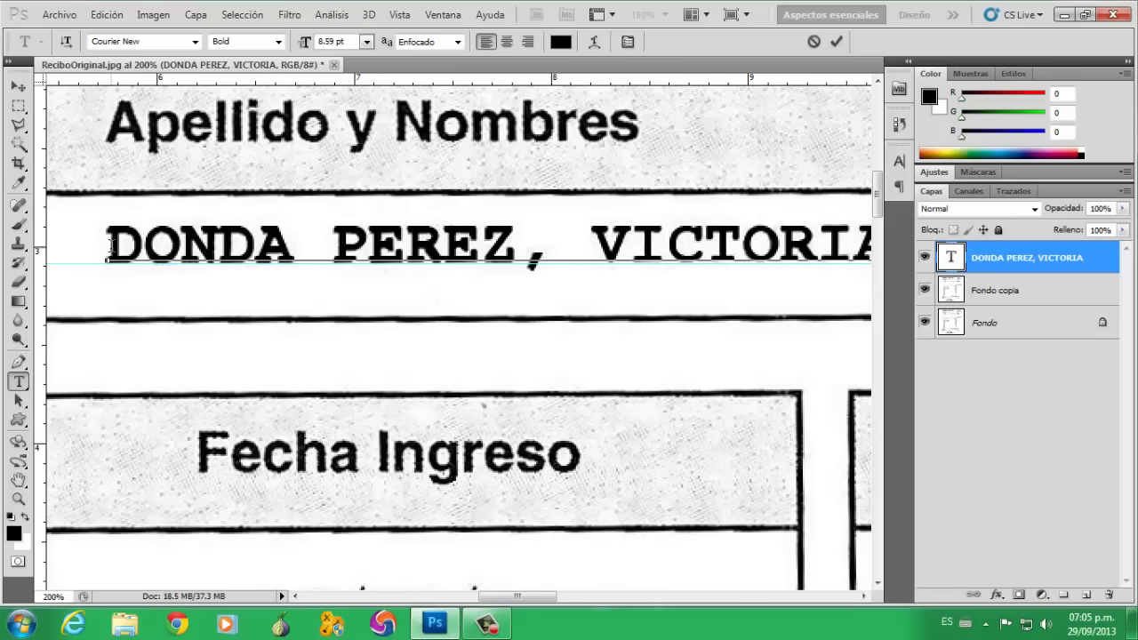
left_click_drag(108, 244, 950, 256)
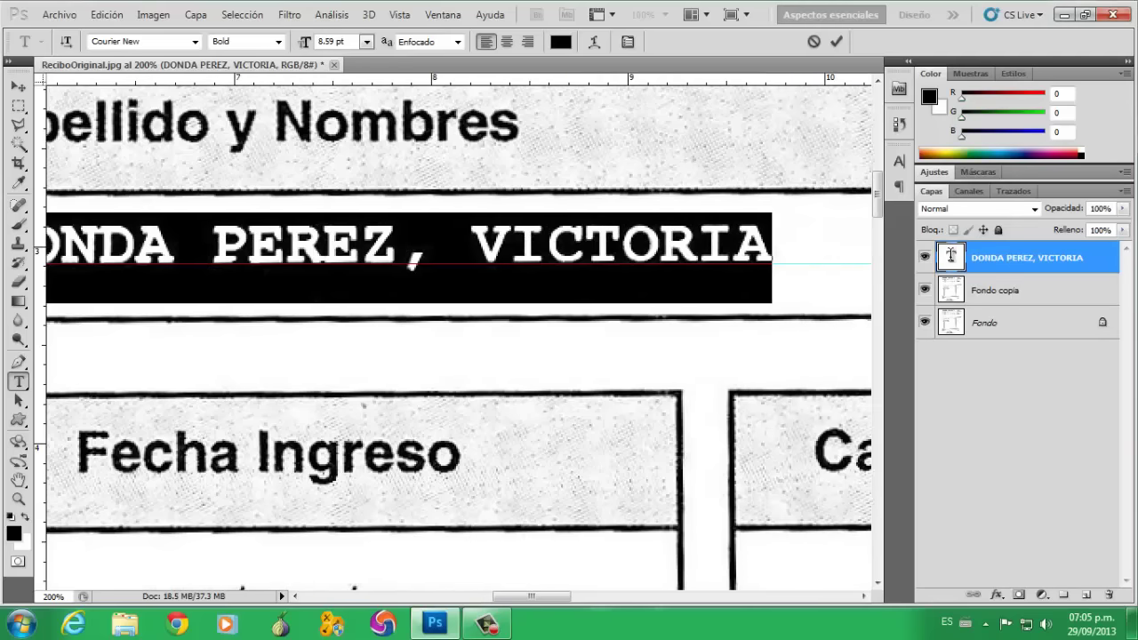
left_click_drag(523, 597, 509, 598)
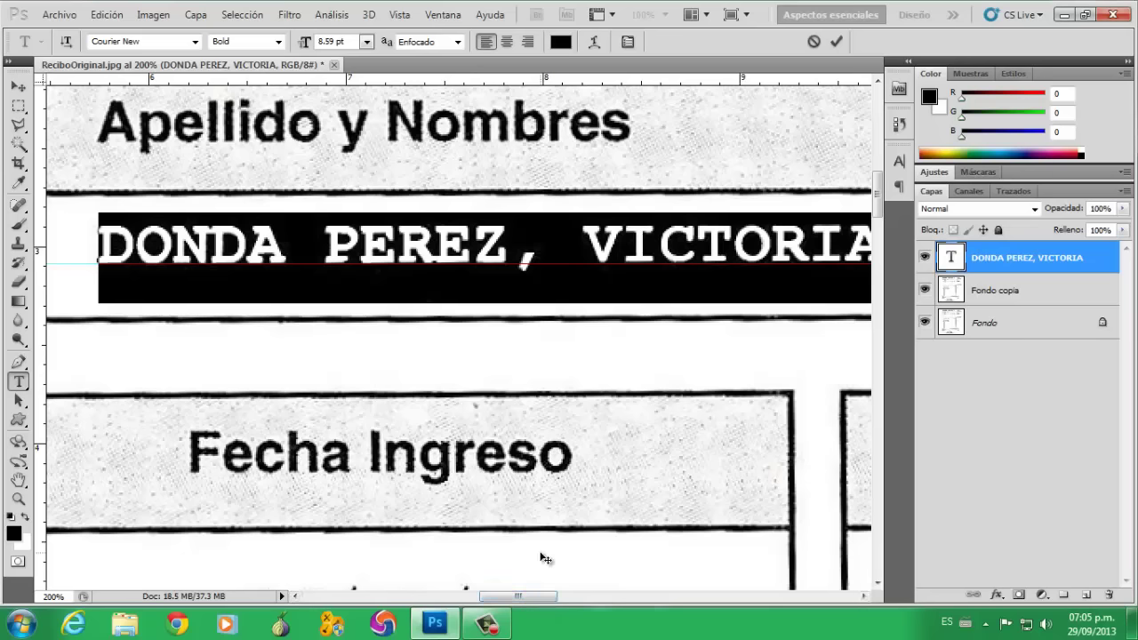
Step: Replace the old name with the new employee's full name in bold Courier, then commit the text
key("Right")
type("D")
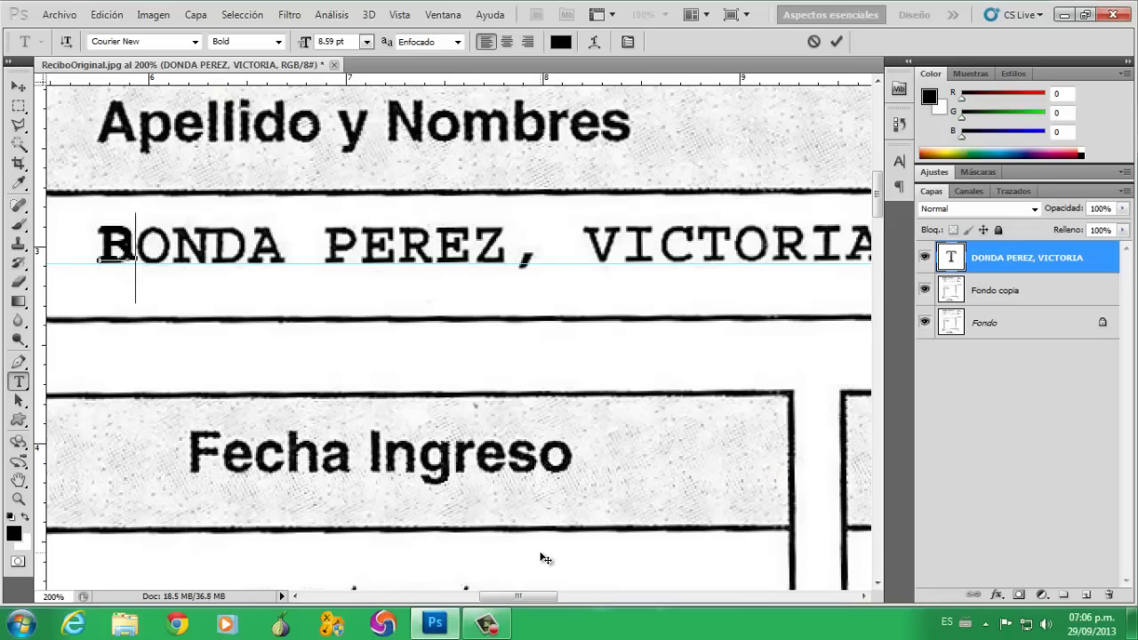
type("ONDAGU")
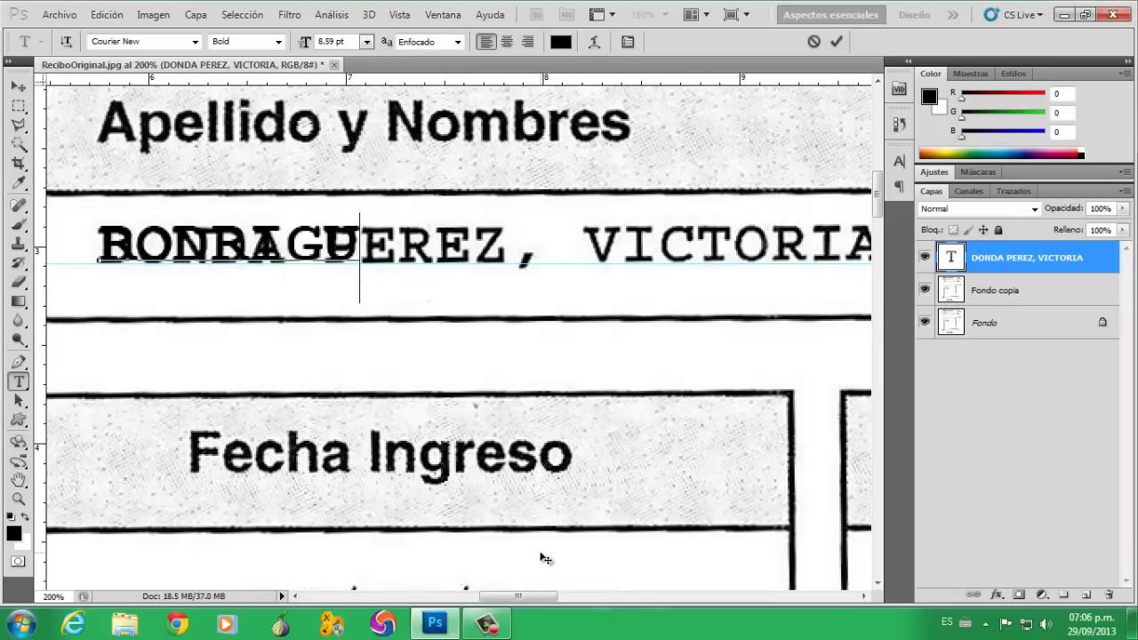
type("EZ S")
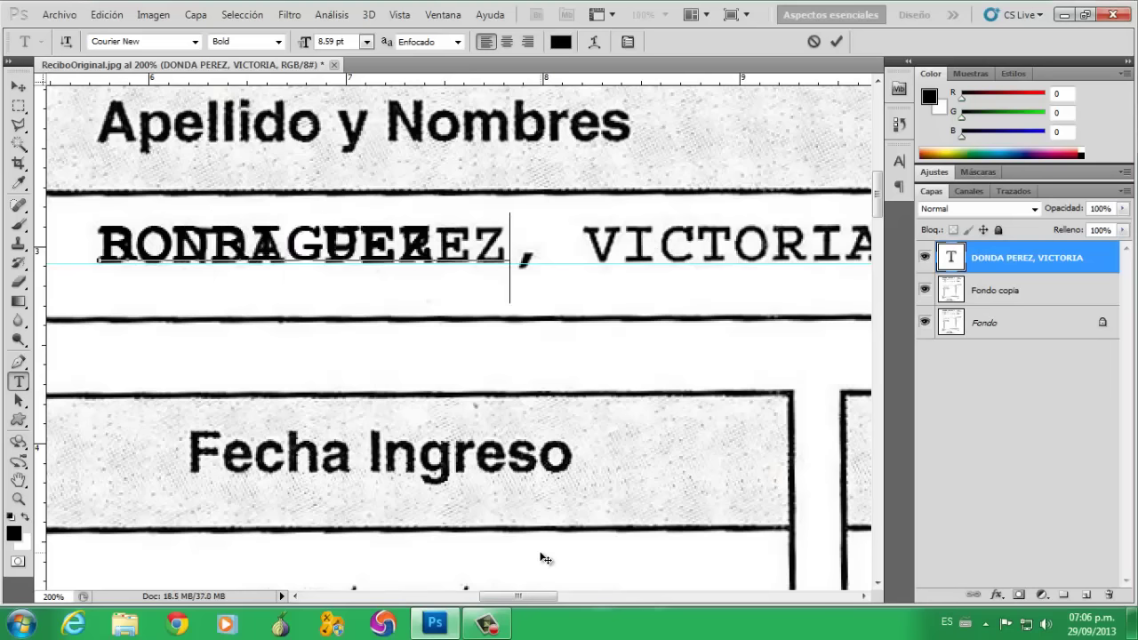
type("UAREZ, ALE")
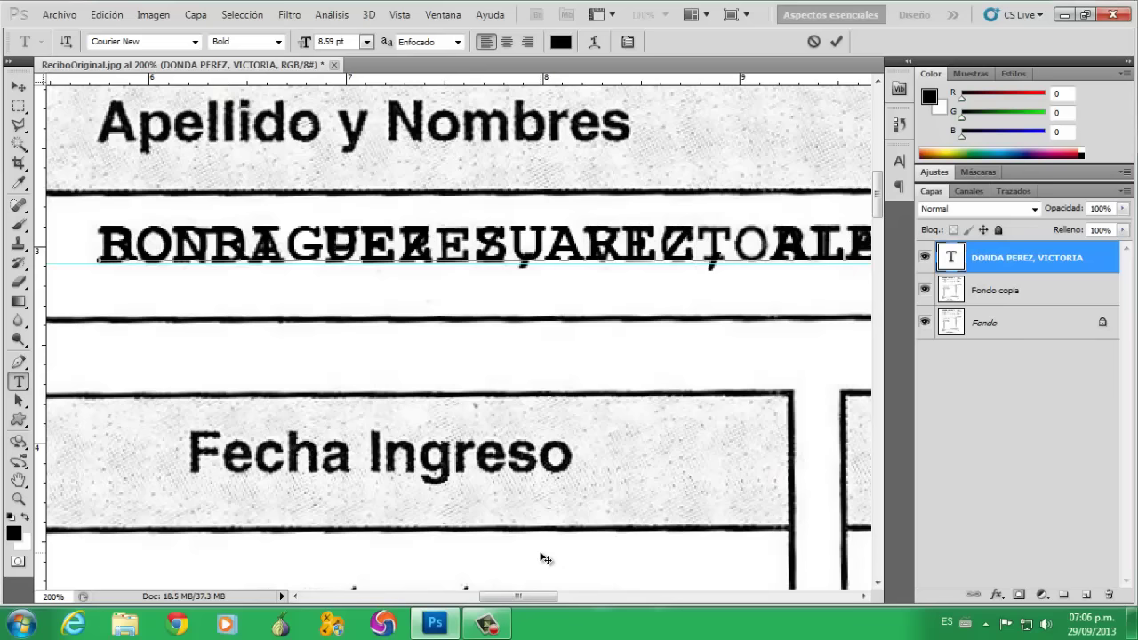
mouse_move(524, 598)
left_mouse_down()
mouse_move(554, 602)
mouse_move(517, 602)
left_mouse_up()
key("ctrl+minus")
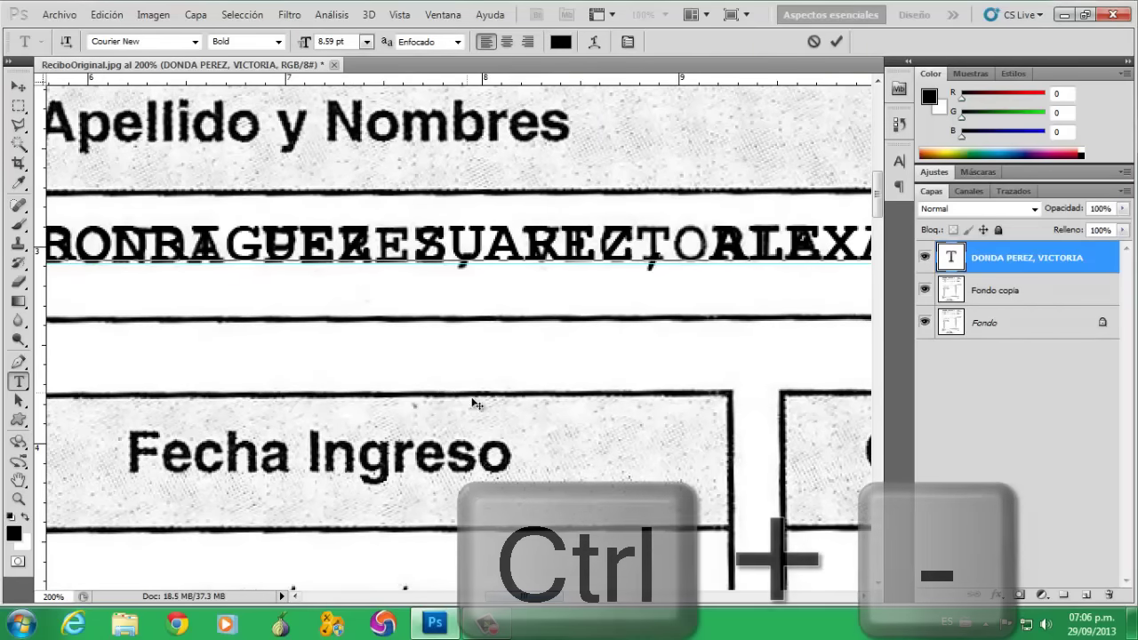
key("ctrl+minus")
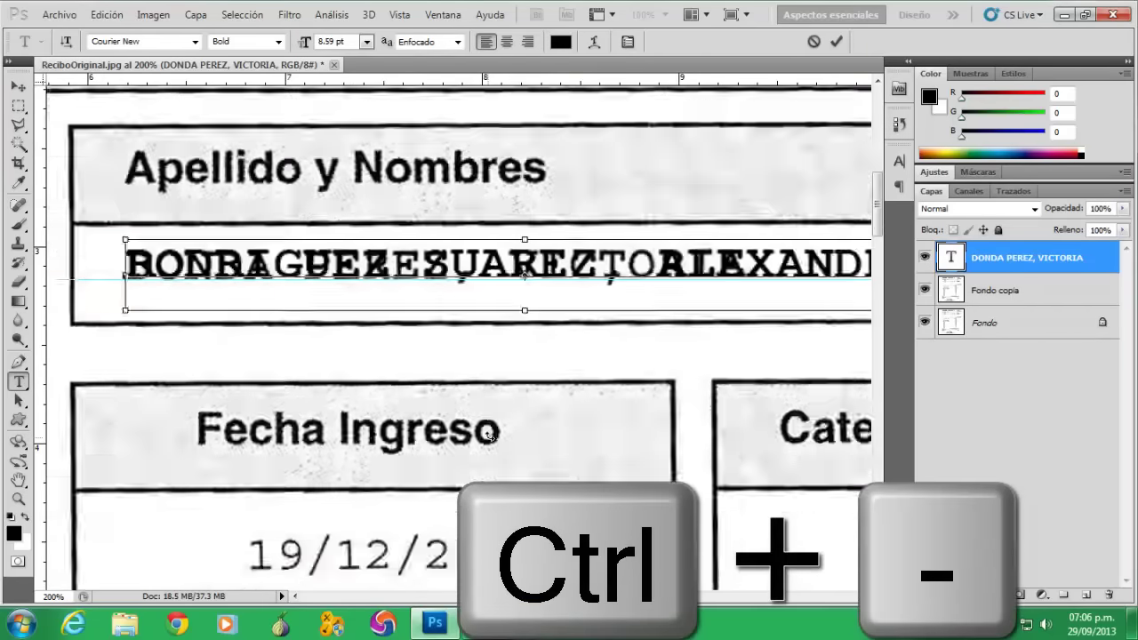
left_click(18, 87)
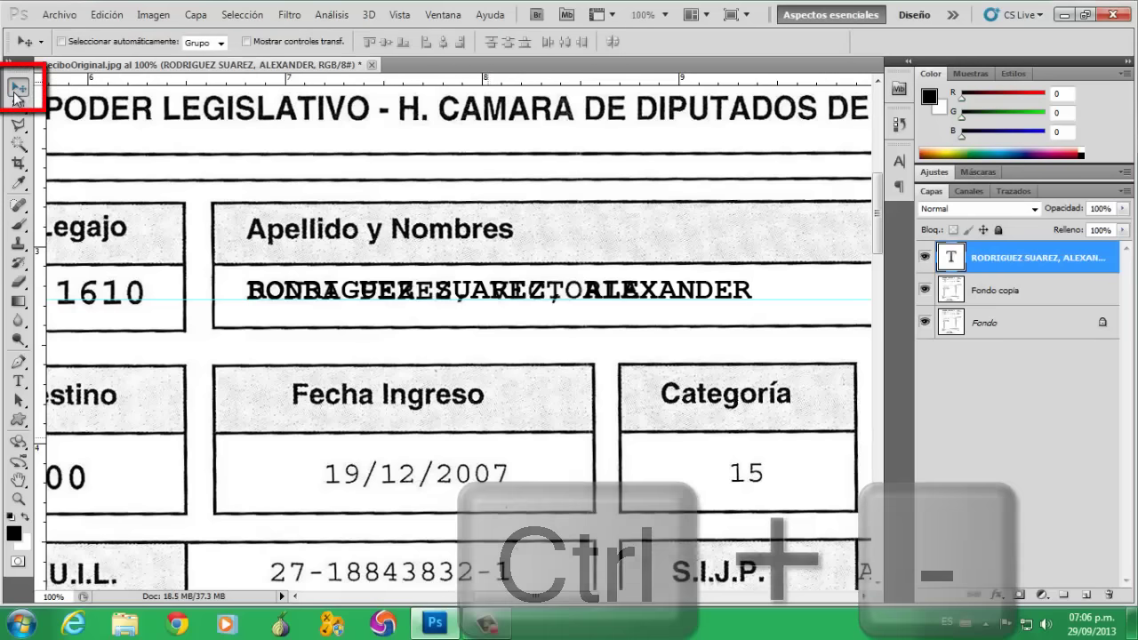
Step: On the Fondo copia layer, fill over the printed name with a rectangular selection to erase it
left_click(983, 290)
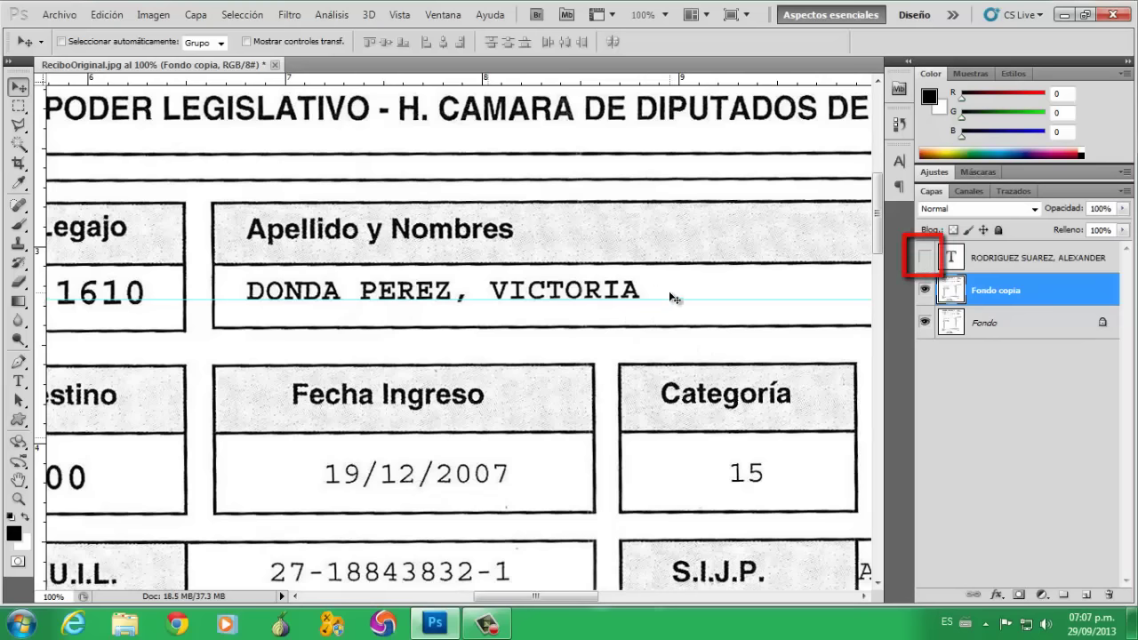
left_click(18, 106)
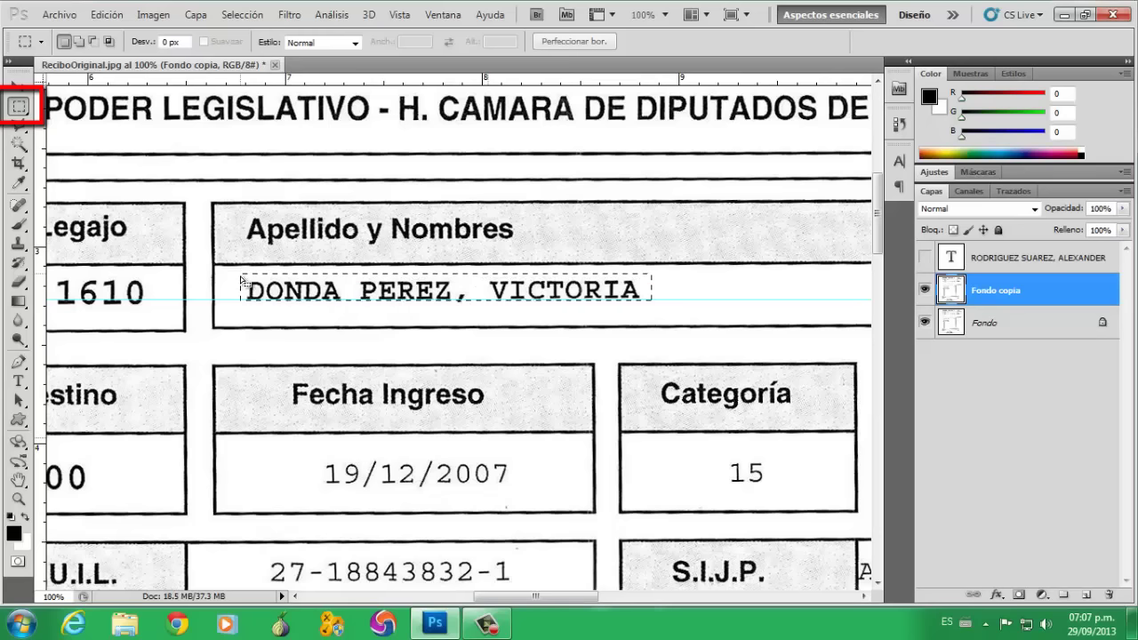
key("ctrl+BackSpace")
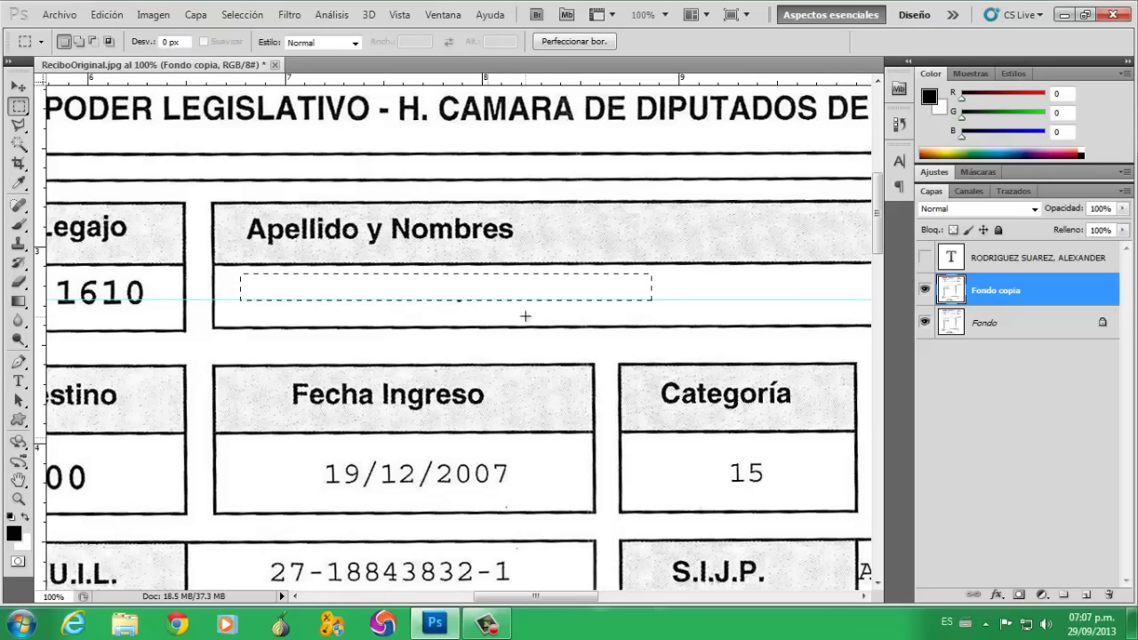
key("ctrl+d")
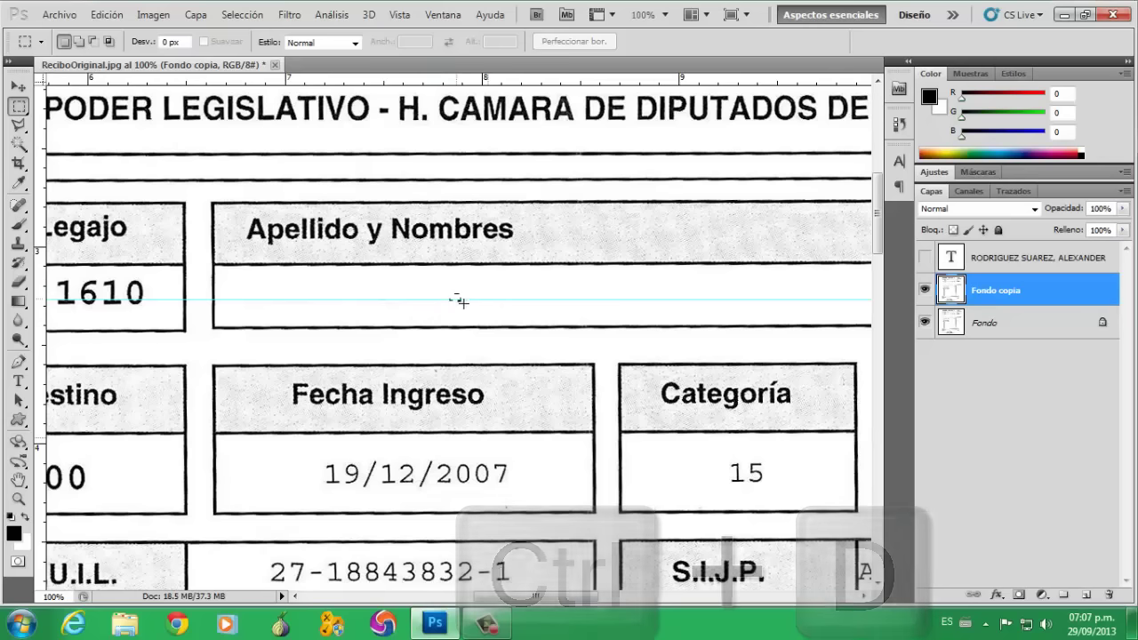
Step: Erase the leftover speck in the name field and show the new name text layer again
left_click_drag(450, 295, 469, 309)
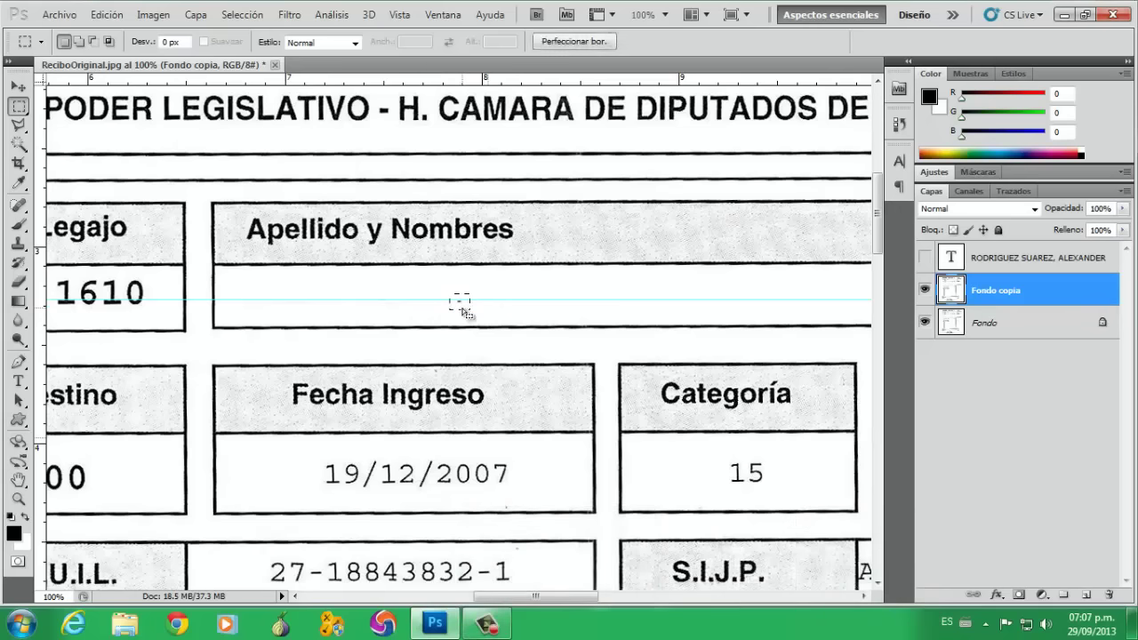
key("ctrl+BackSpace")
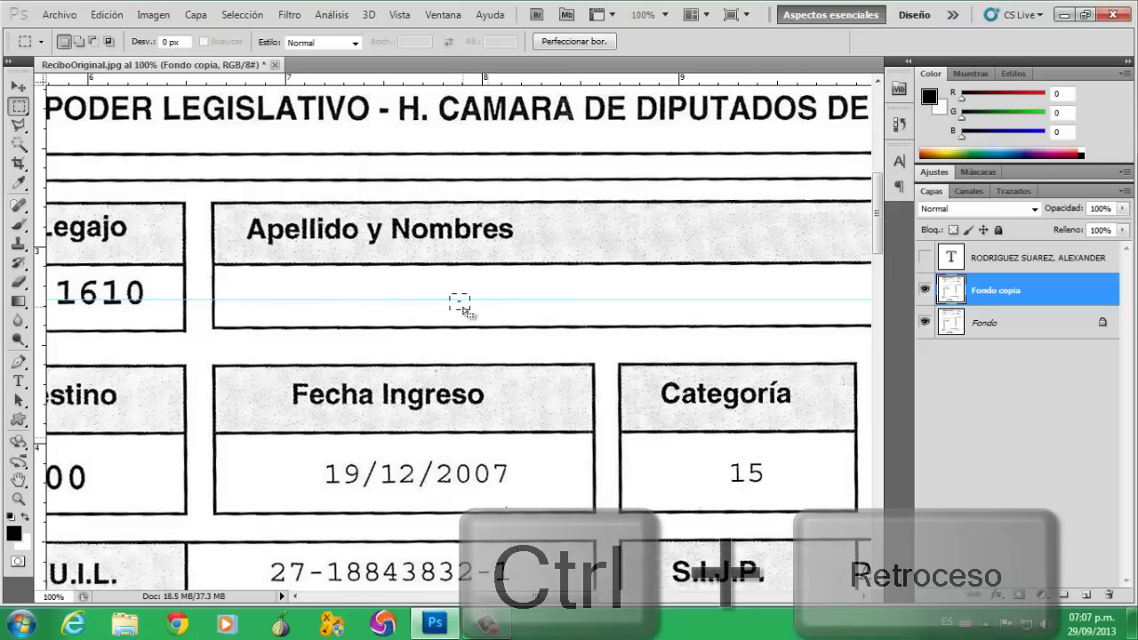
key("ctrl+d")
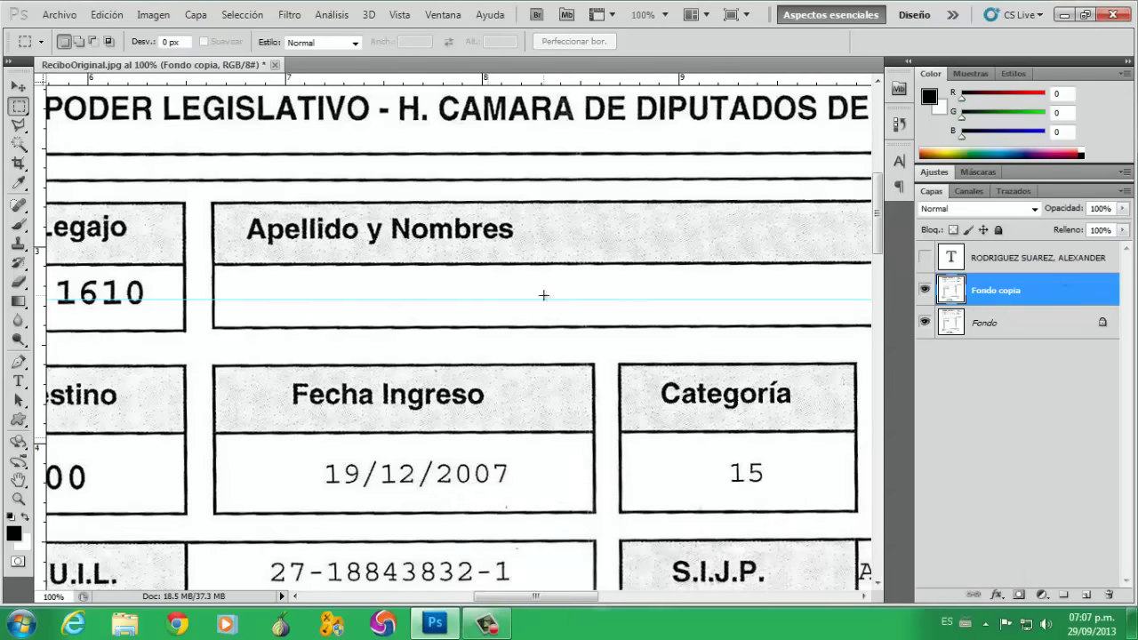
left_click(926, 258)
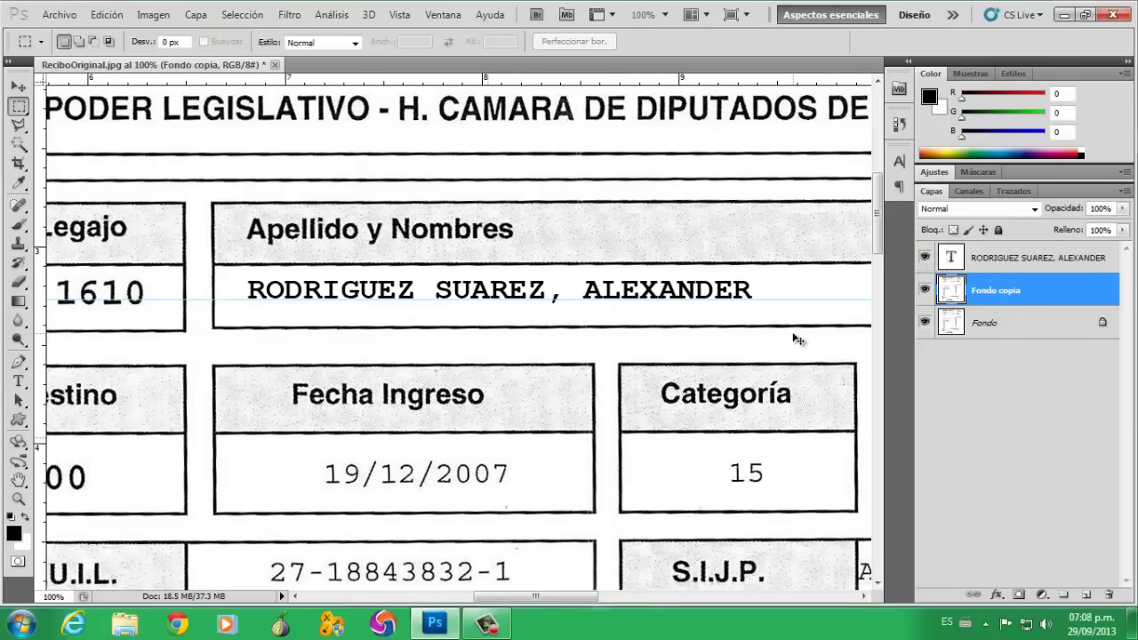
key("ctrl+0")
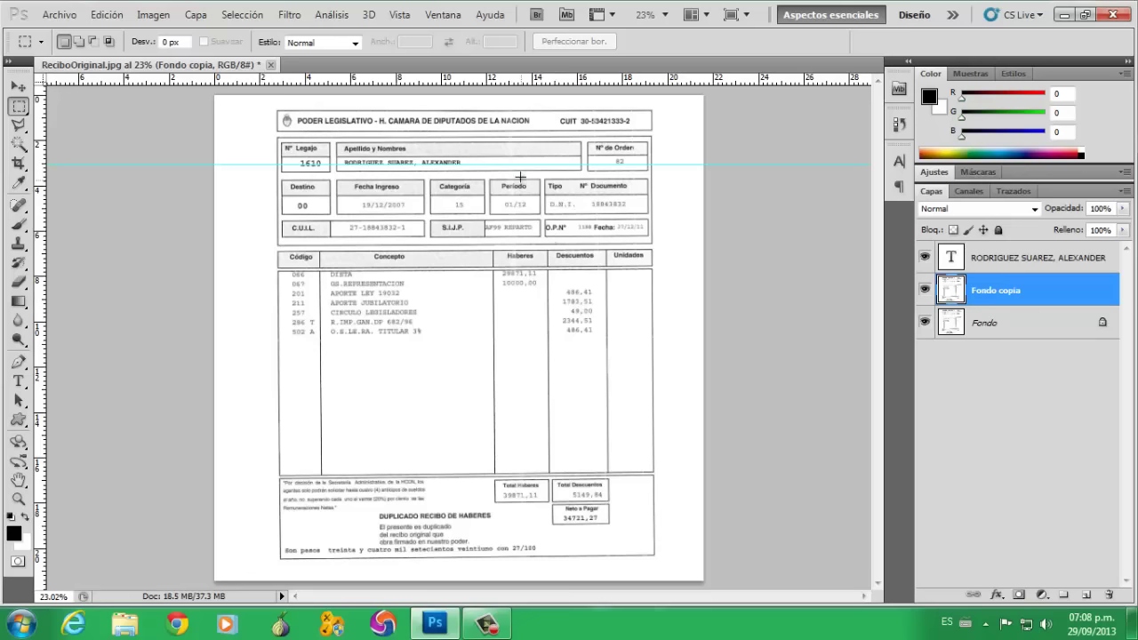
left_click(18, 86)
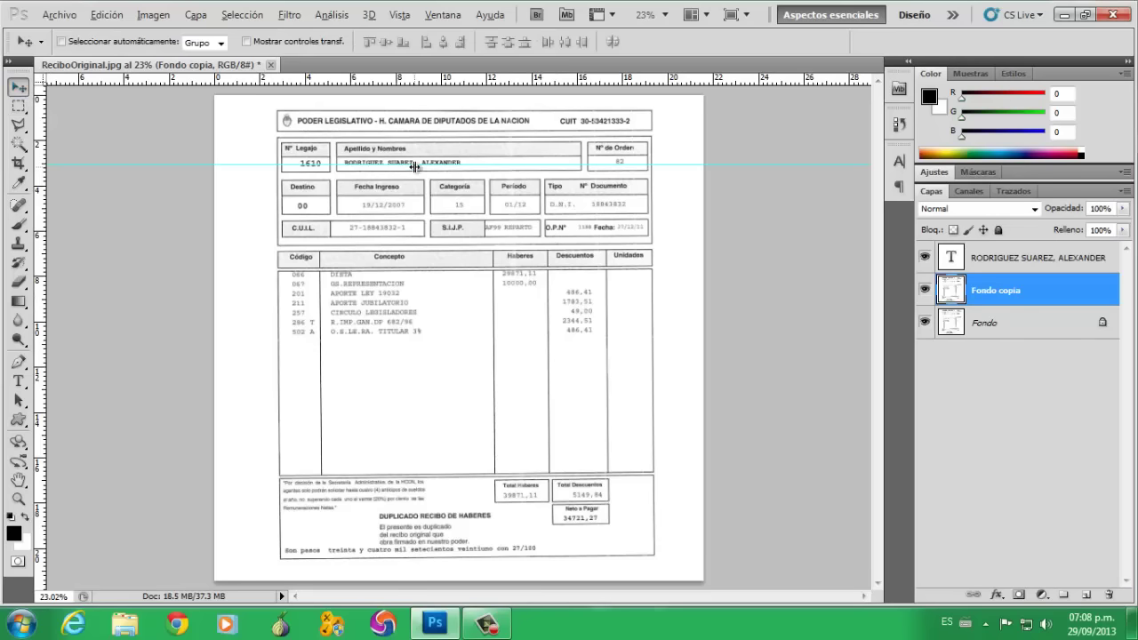
scroll(413, 171, "up", 1)
scroll(414, 171, "up", 1)
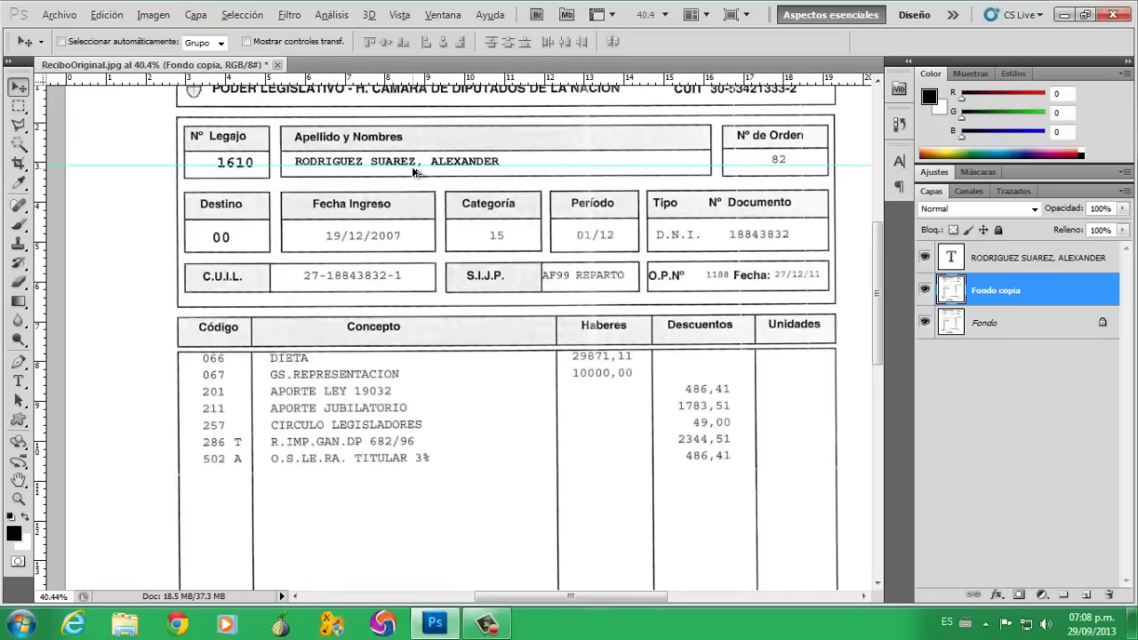
scroll(414, 171, "up", 1)
scroll(414, 171, "up", 1)
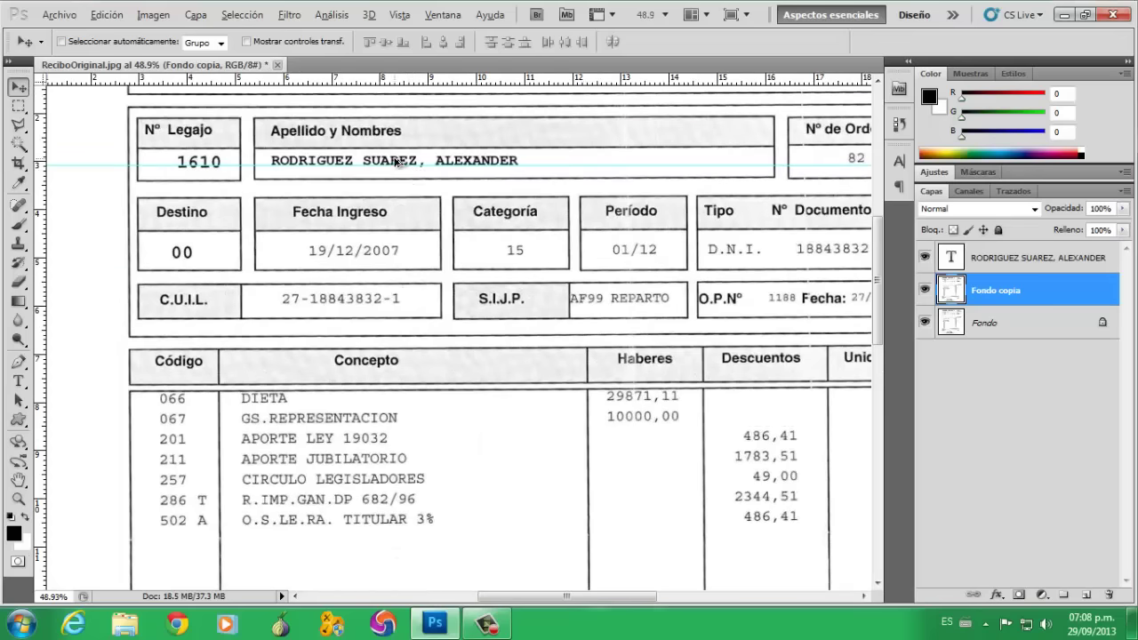
scroll(400, 167, "up", 1)
scroll(389, 166, "up", 1)
scroll(383, 164, "up", 1)
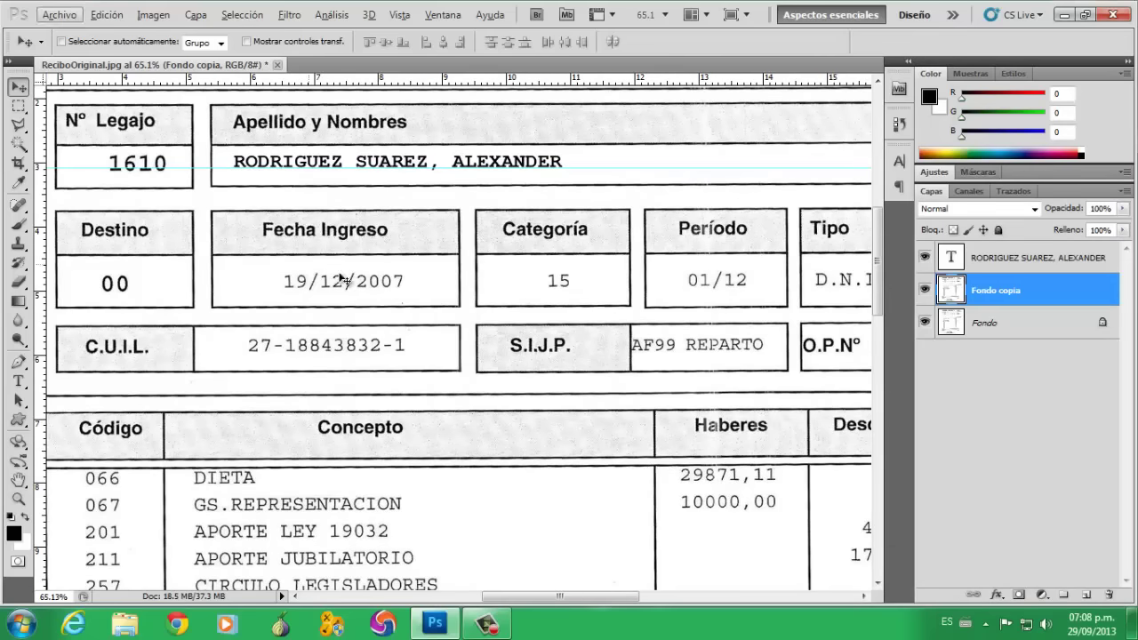